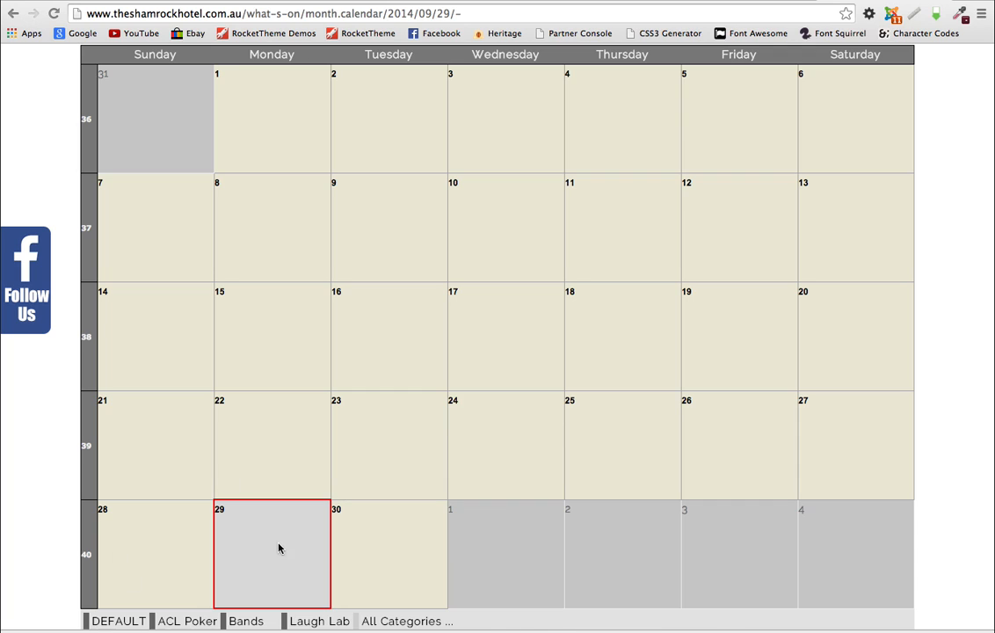
Step: Reload the September 2014 What's On calendar, then go to the administrator Control Panel
scroll(325, 555, "down", 2)
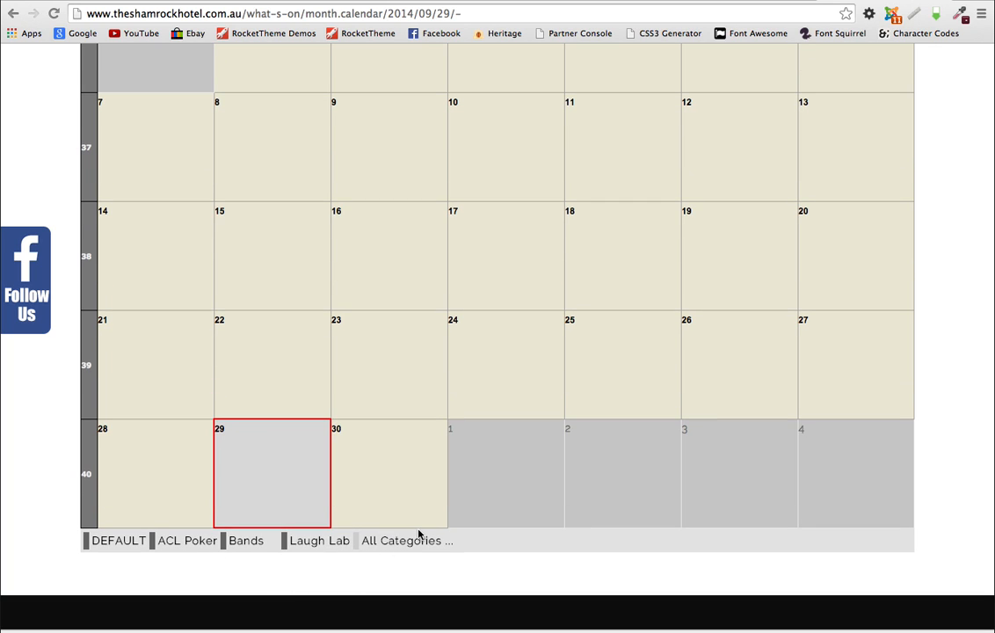
scroll(430, 527, "up", 5)
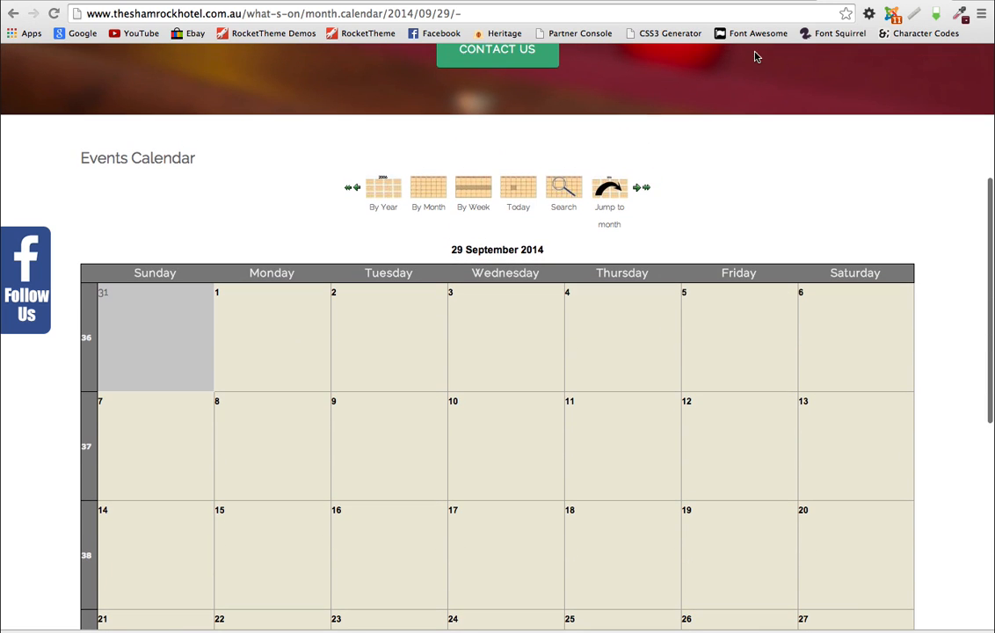
left_click(54, 15)
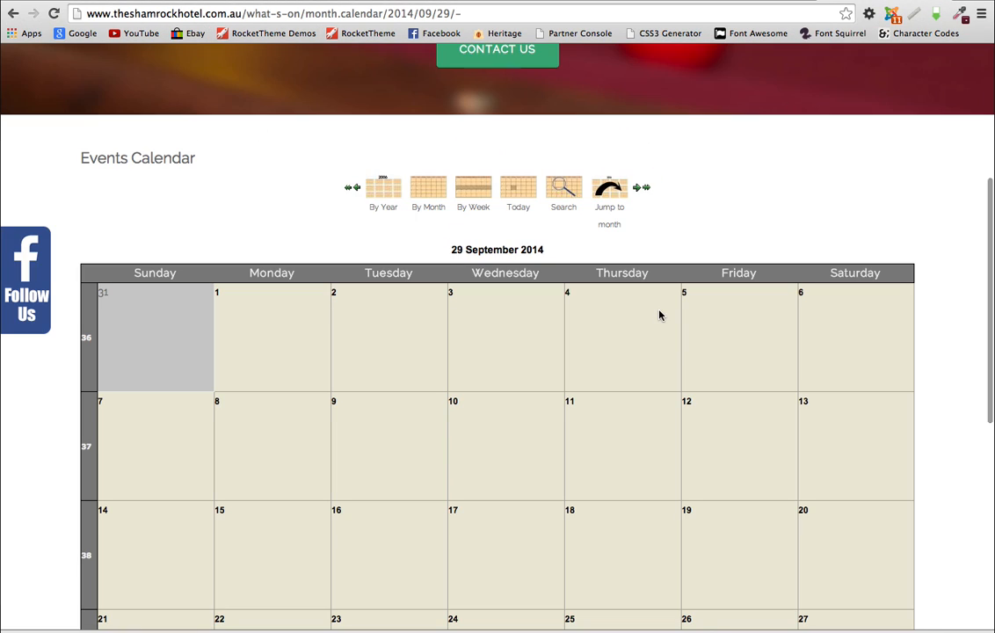
scroll(657, 314, "down", 5)
scroll(659, 315, "up", 5)
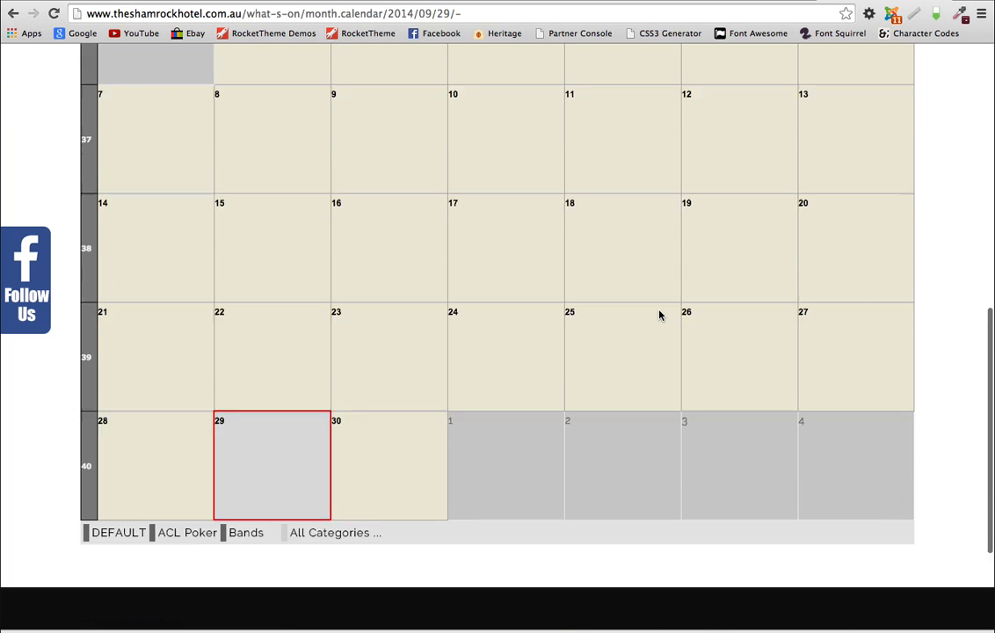
scroll(659, 314, "up", 3)
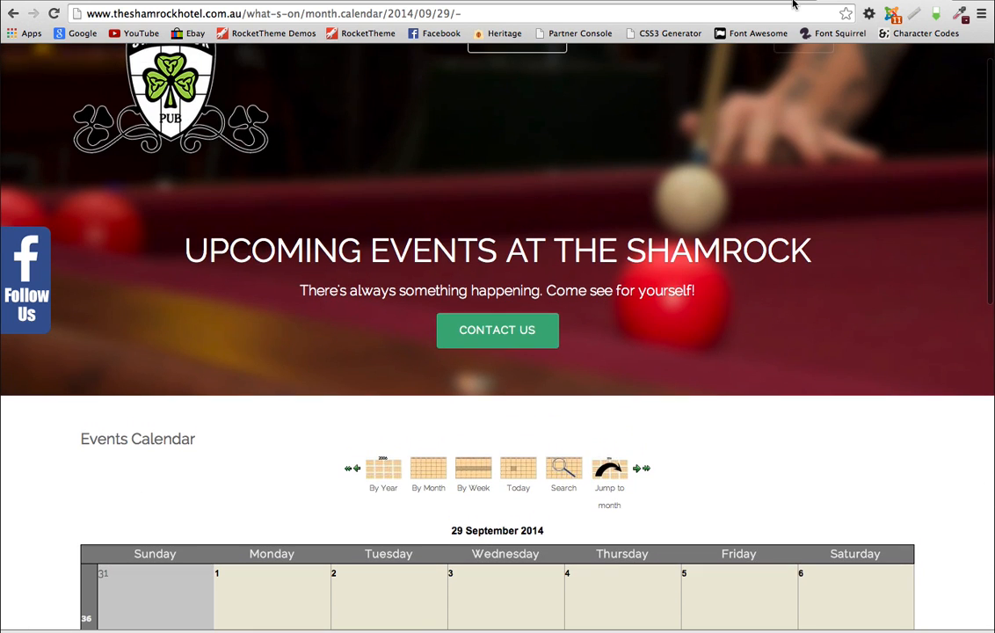
left_click(679, 0)
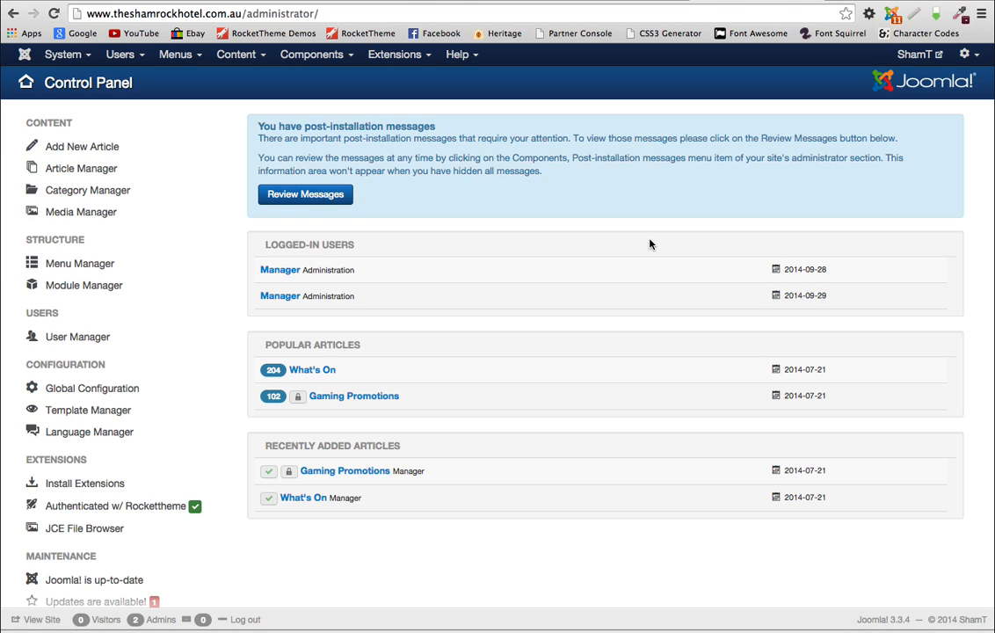
Step: Go to Components > JEvents > Manage Categories to list DEFAULT, ACL Poker and Bands
left_click(310, 57)
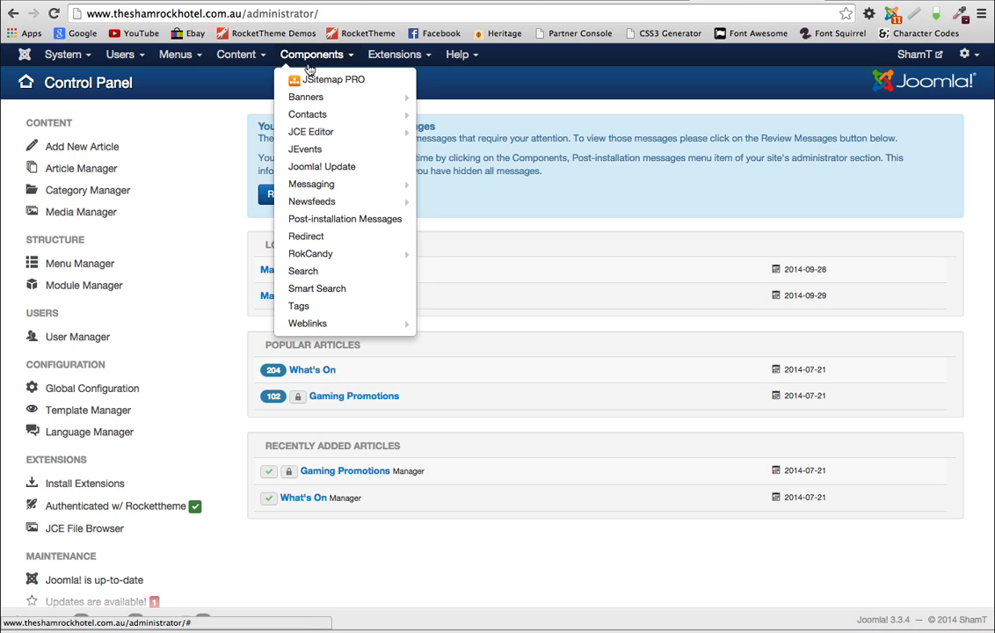
left_click(309, 151)
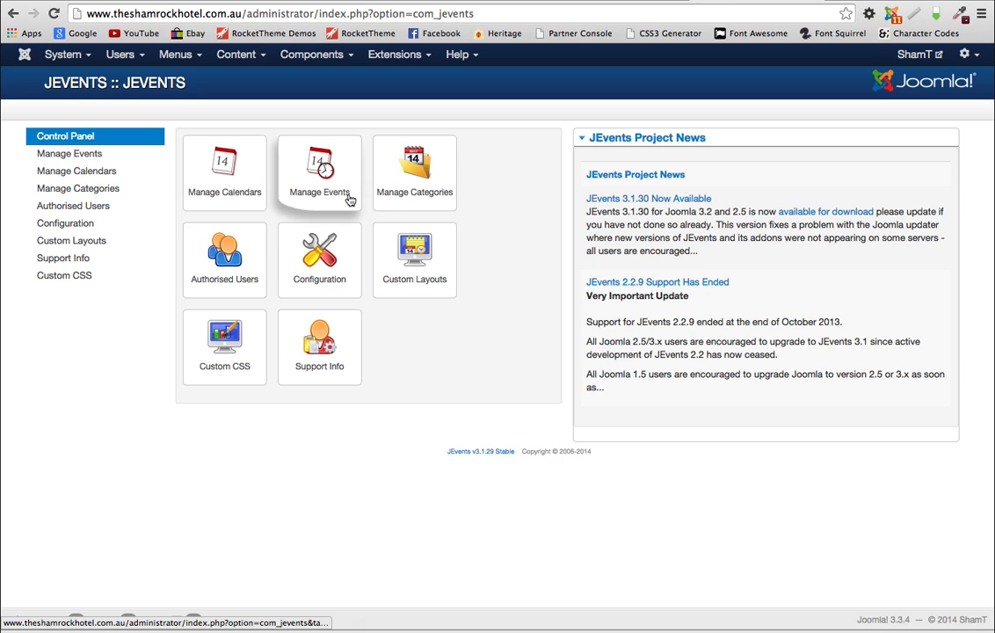
left_click(416, 178)
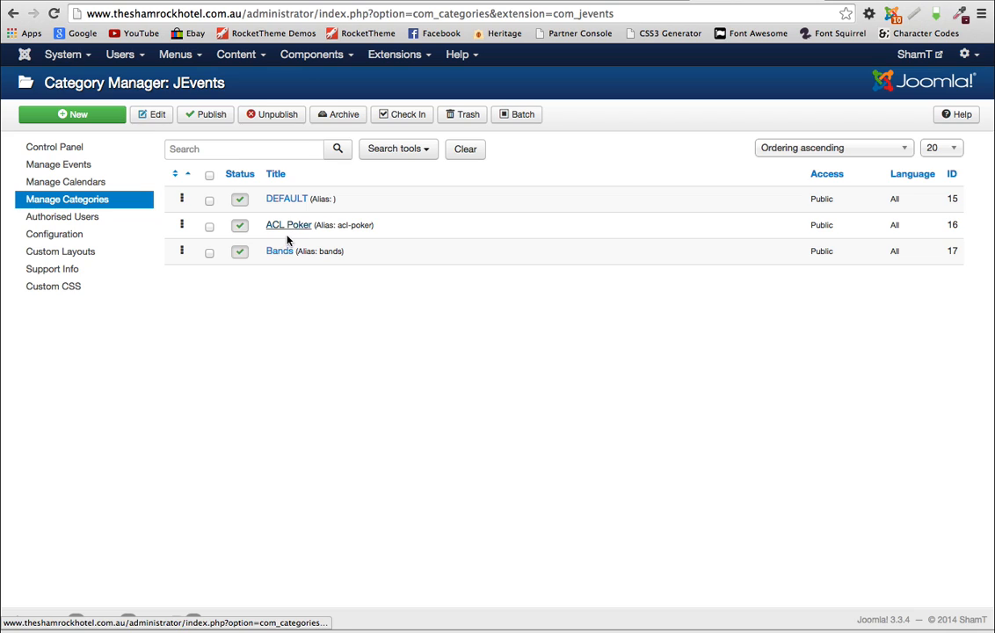
Step: Create and save a new published category titled 'Laugh Lab'
left_click(80, 121)
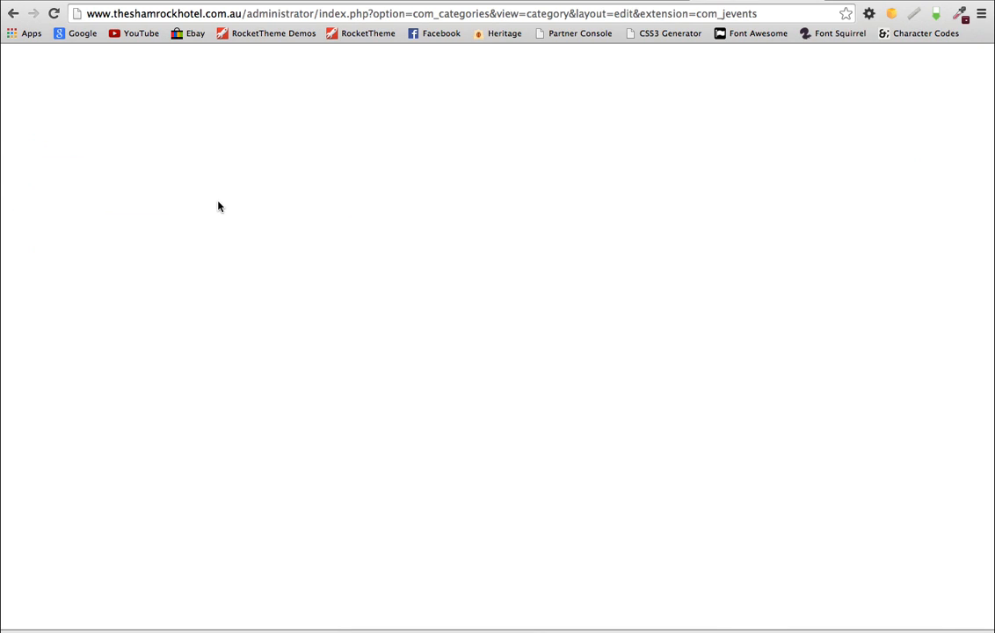
left_click(84, 153)
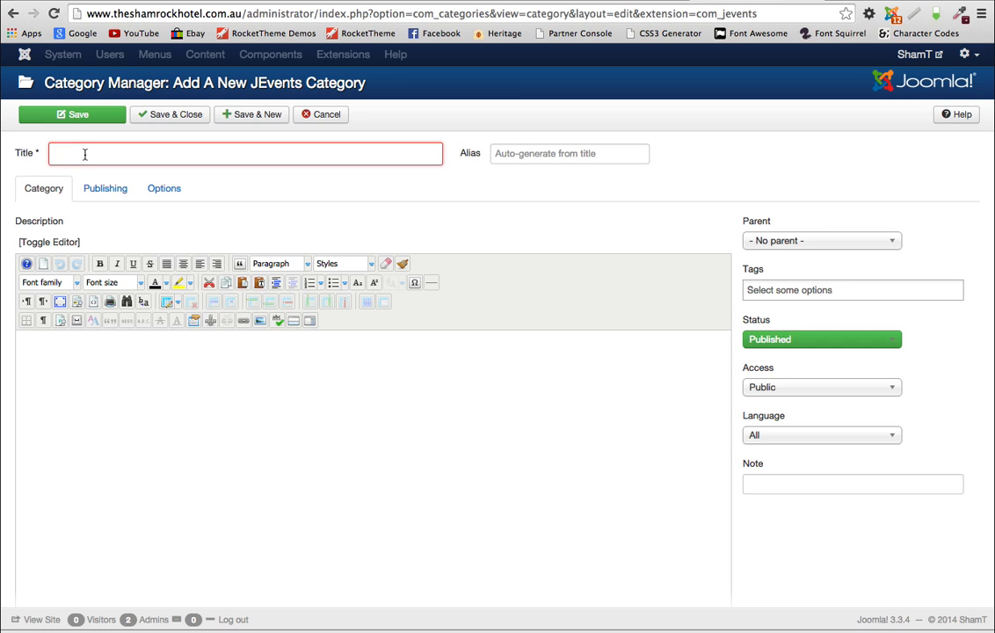
type("Lau")
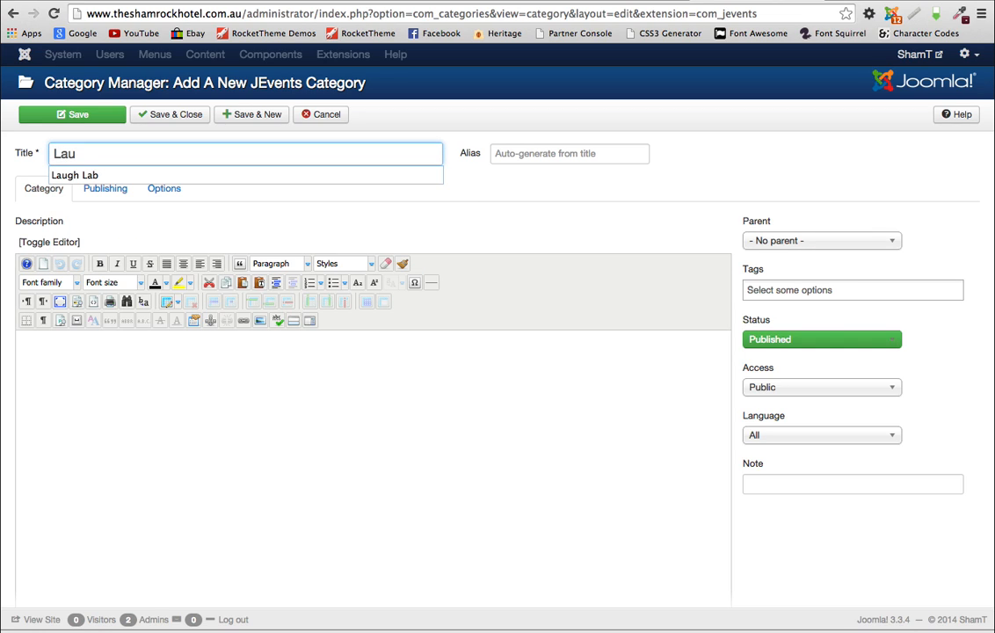
key("Down")
key("Return")
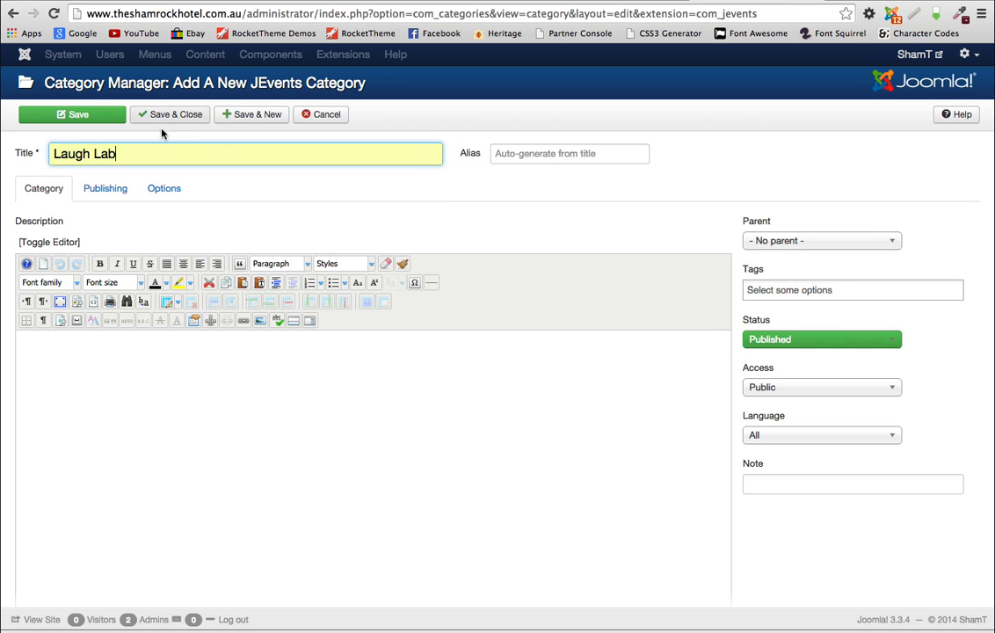
left_click(174, 120)
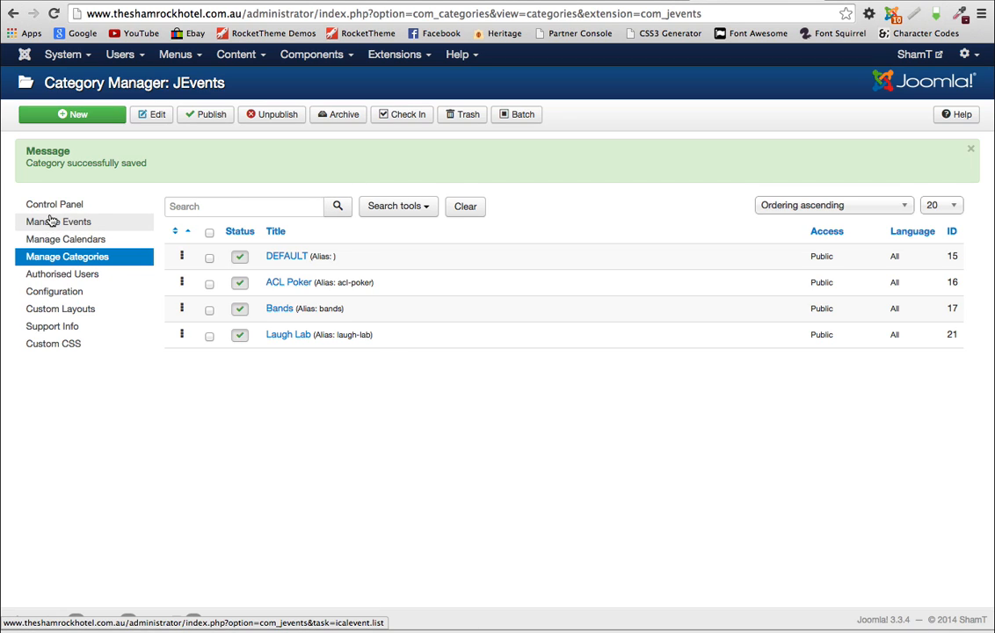
Step: Go to Manage Events in the JEvents control panel and start a new event
left_click(53, 207)
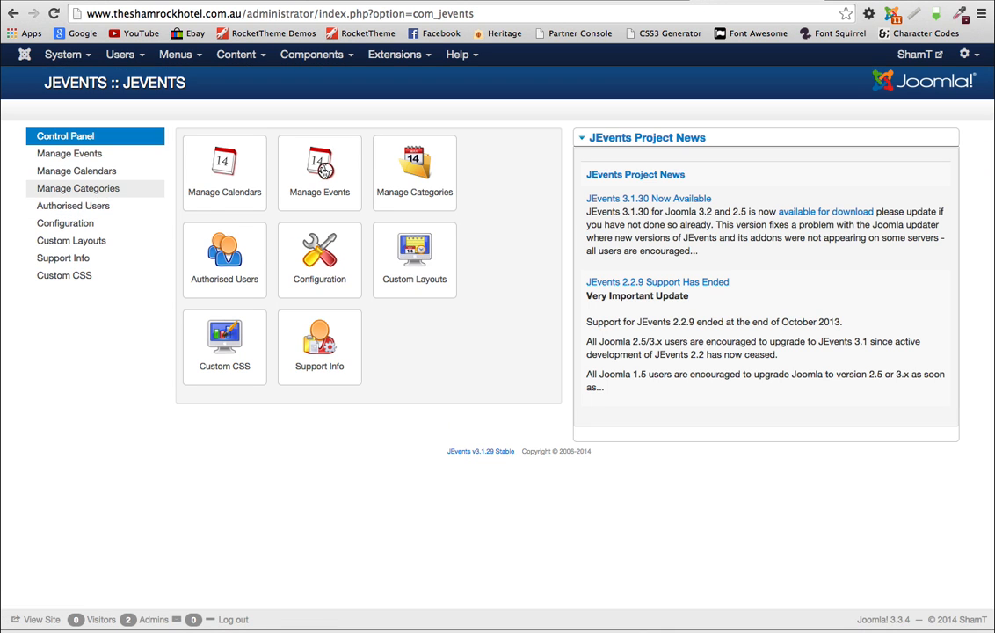
left_click(322, 182)
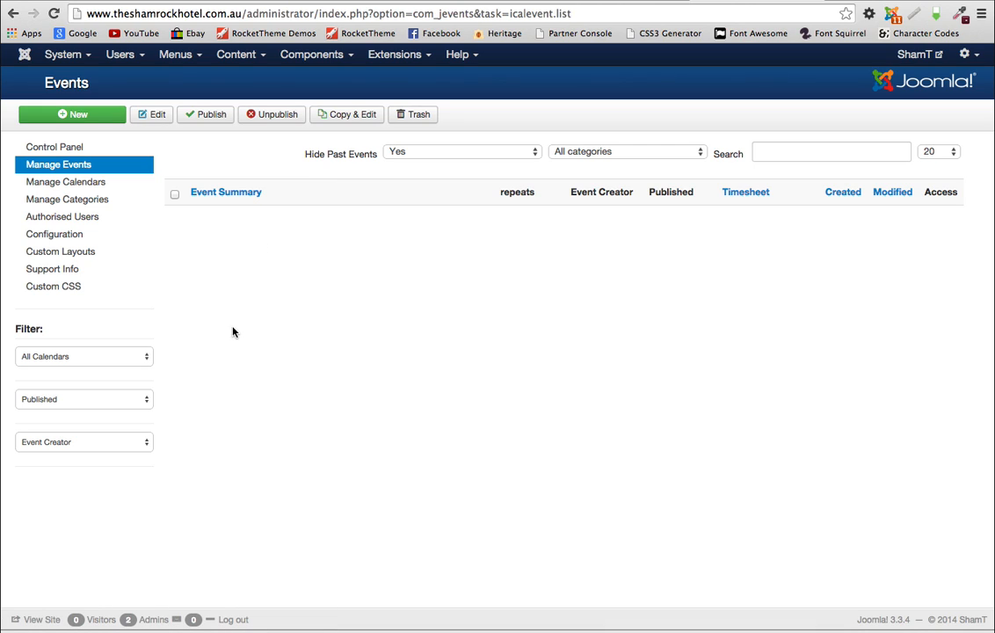
left_click(77, 119)
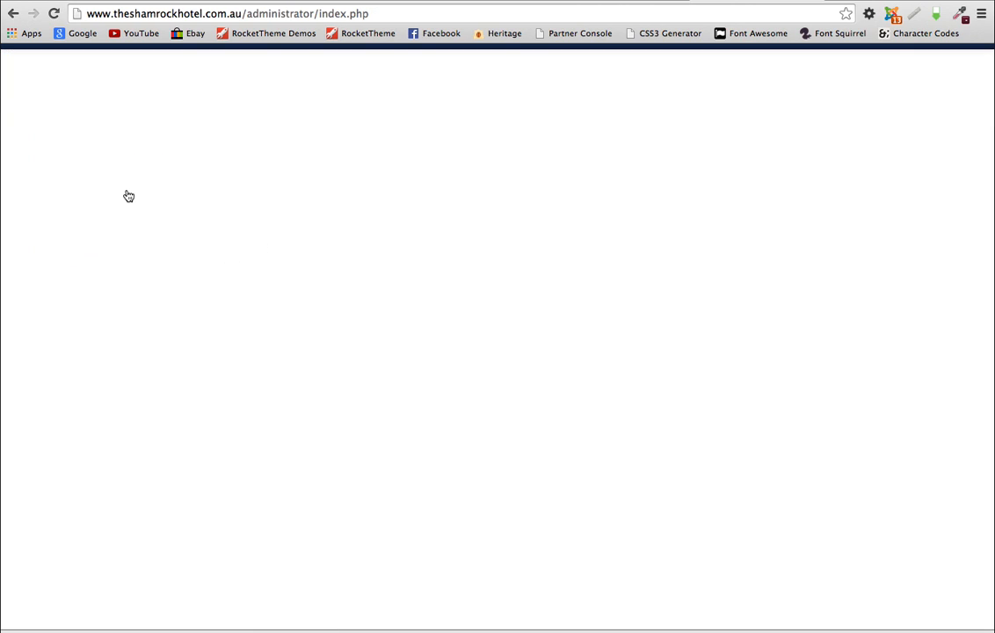
Step: Give the event the subject 'Comedy Night' and assign it to the Laugh Lab category
left_click(170, 192)
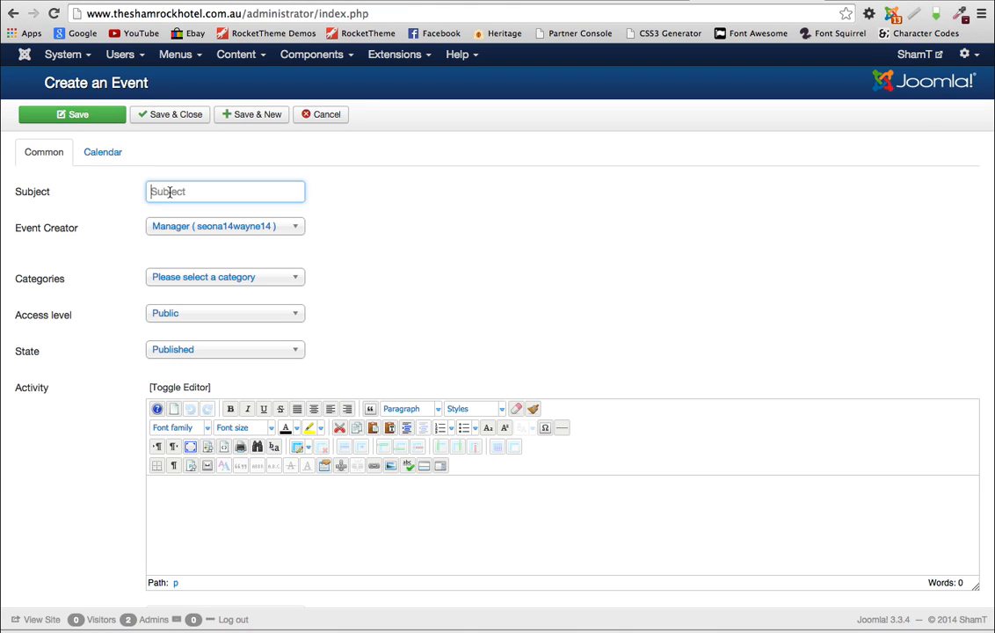
type("Com")
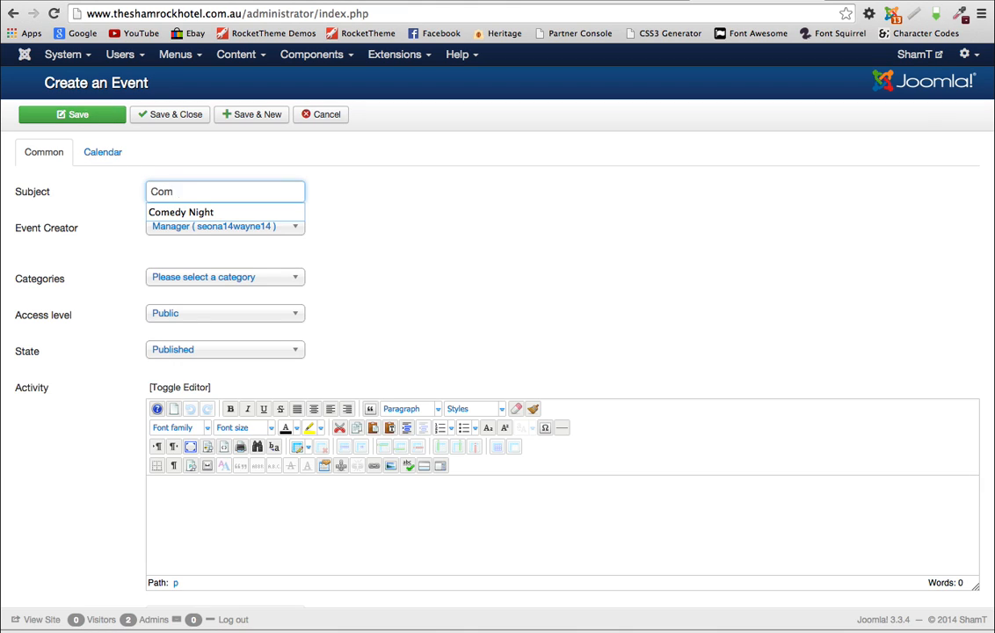
type("edy")
key("Down")
key("Return")
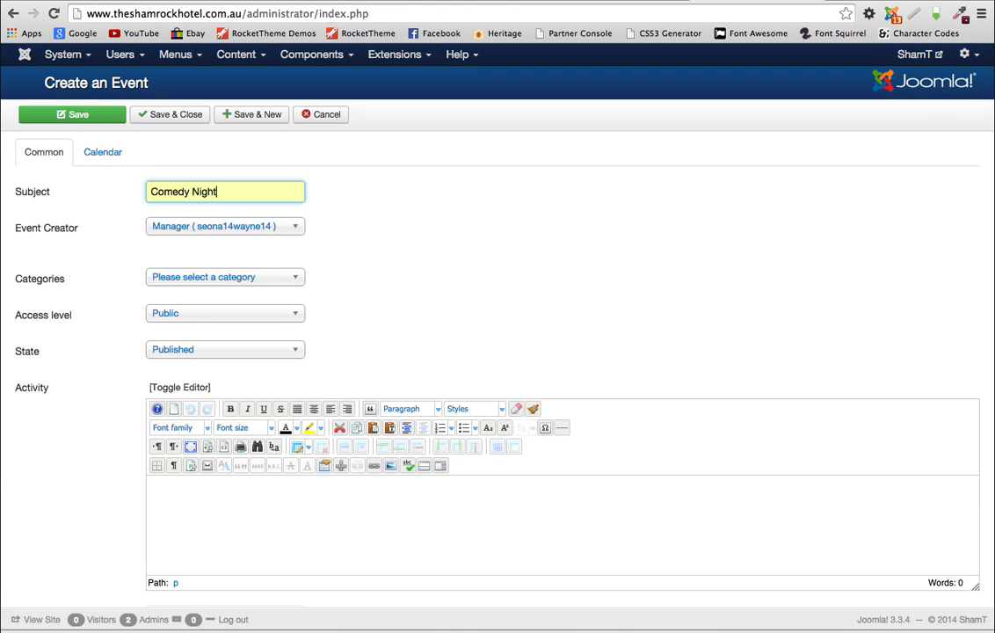
left_click(284, 279)
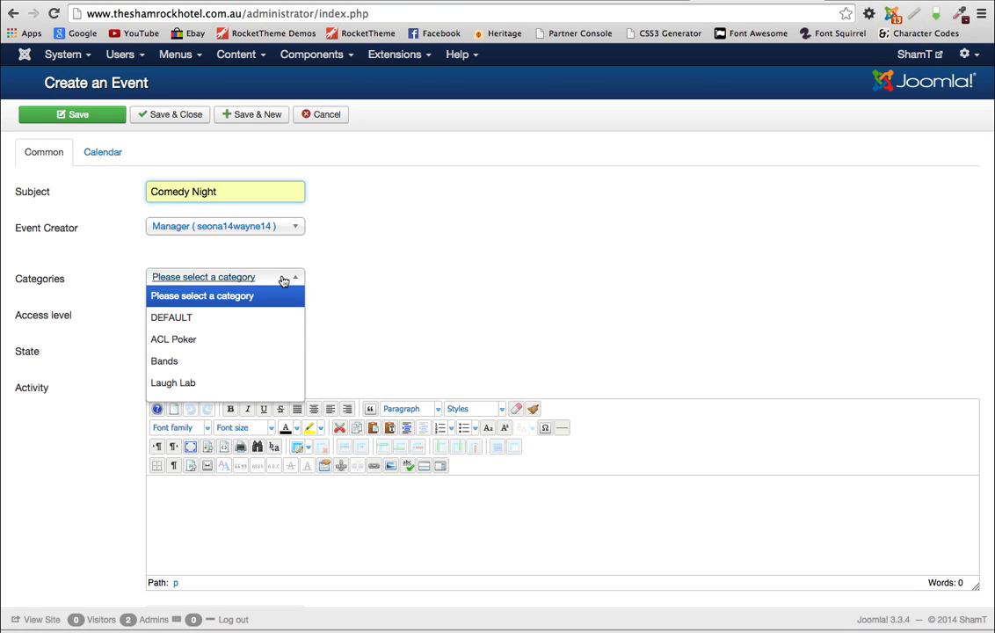
left_click(186, 384)
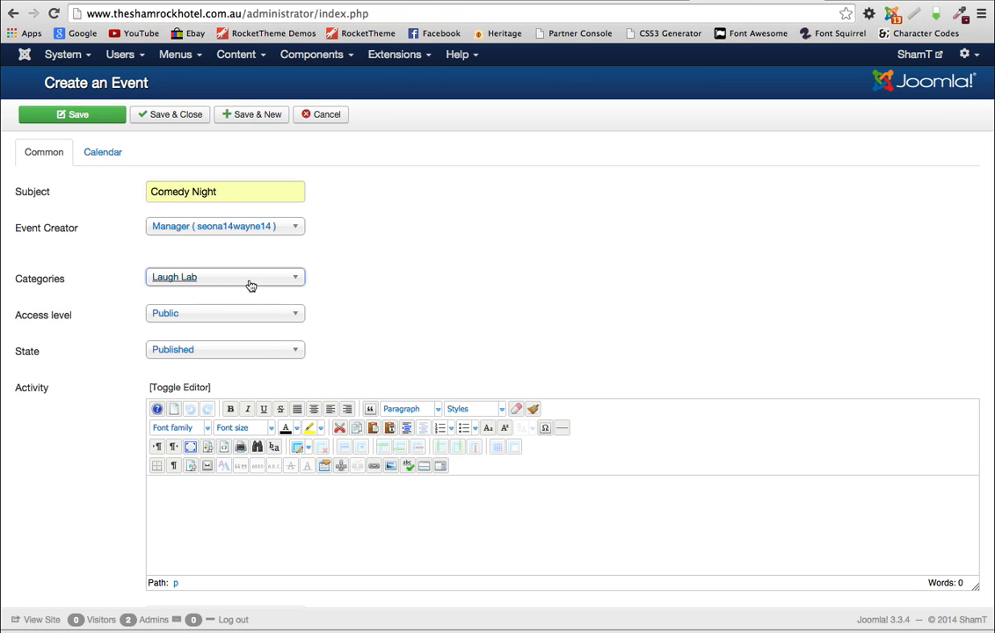
scroll(434, 451, "down", 3)
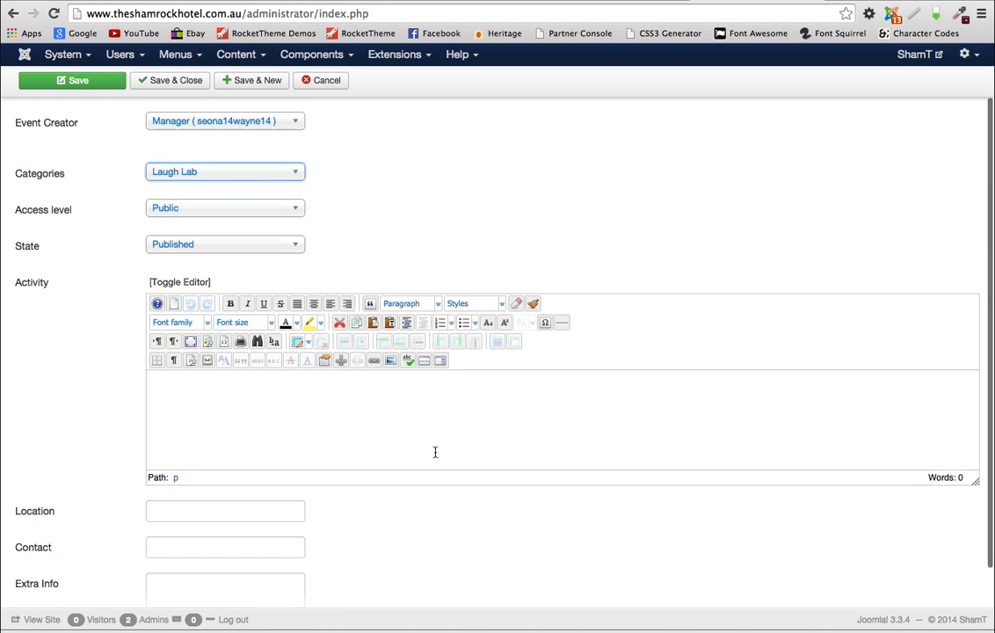
left_click(170, 386)
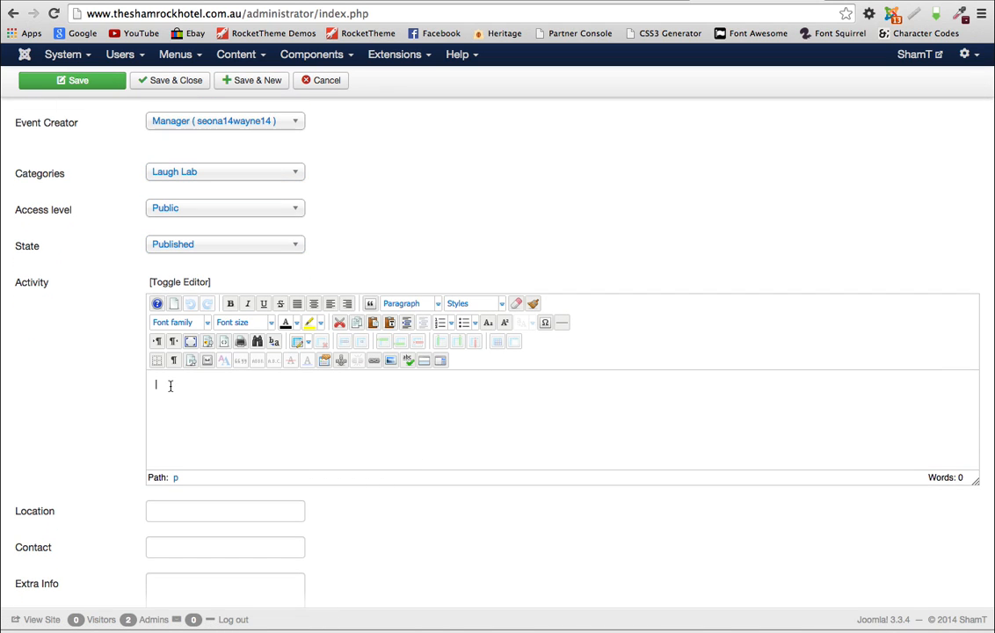
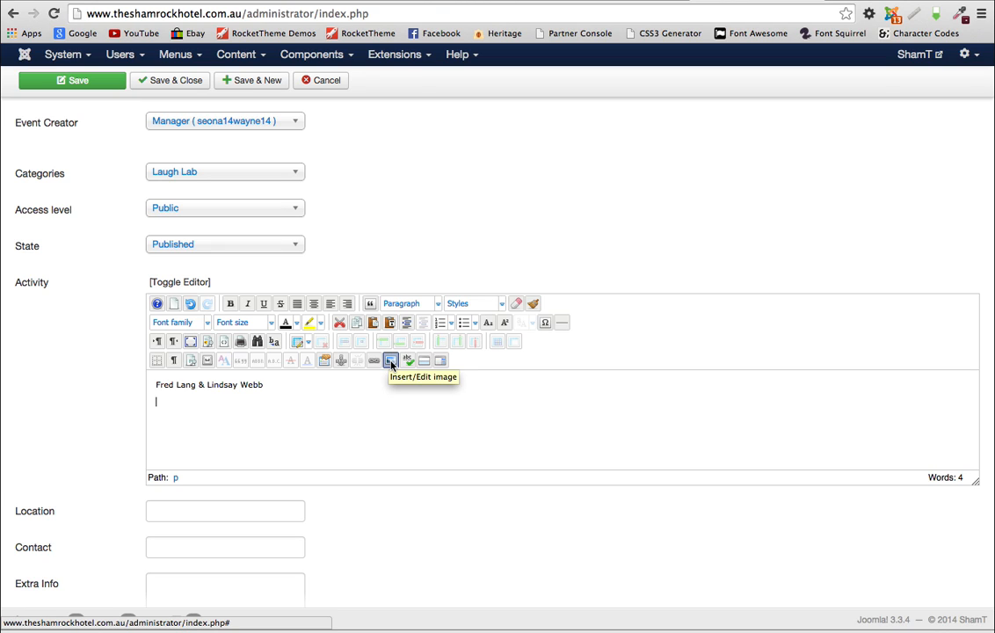
Step: Add the performers' names to the Activity description and bring up the image manager
left_click(391, 360)
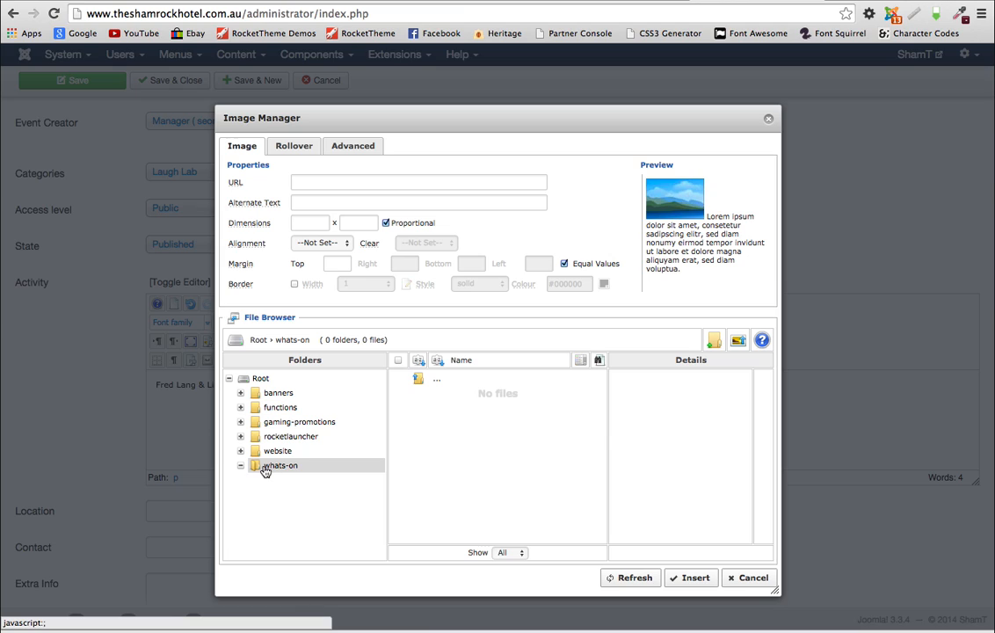
Step: Upload laughlab.png into the whats-on folder and select it as the image to insert
left_click(265, 471)
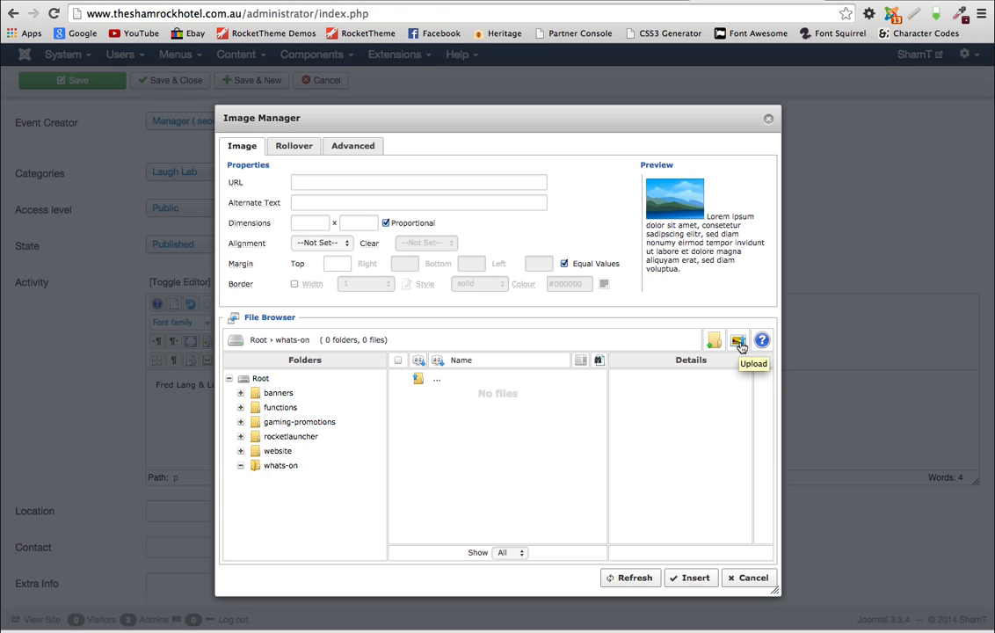
left_click(738, 342)
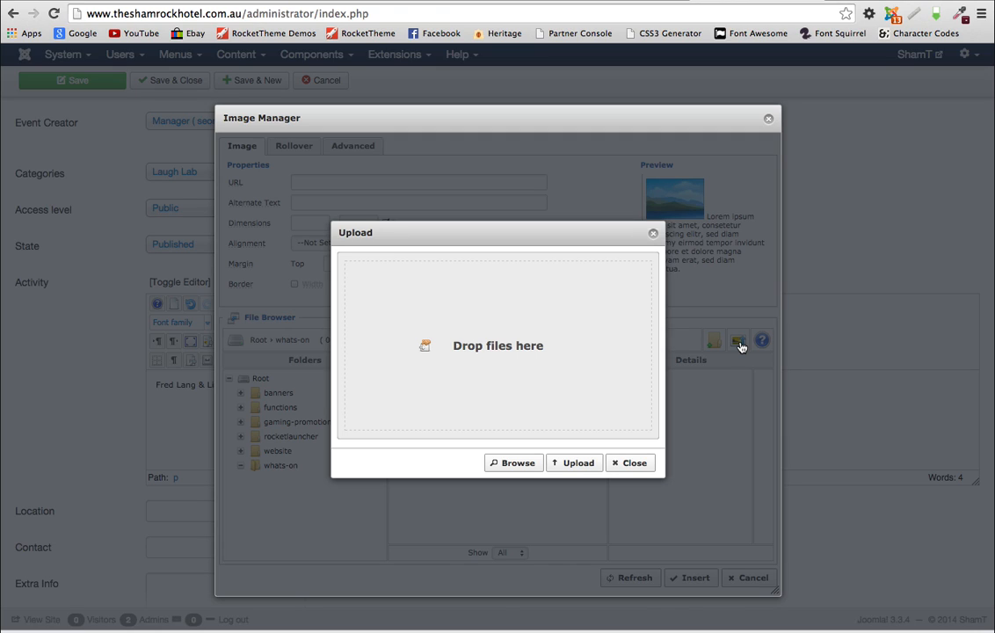
left_click(518, 463)
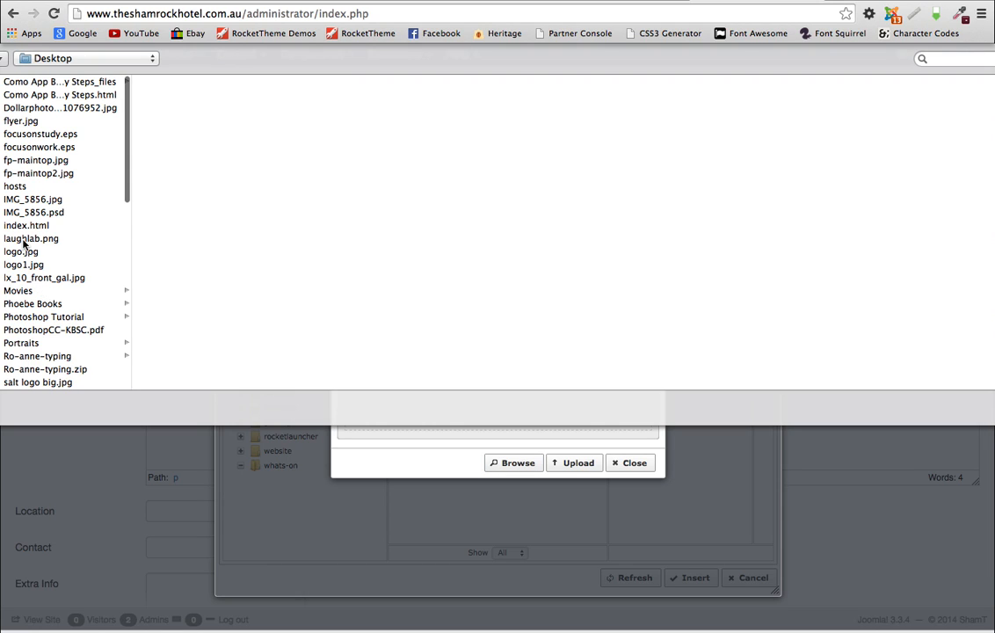
left_click(26, 239)
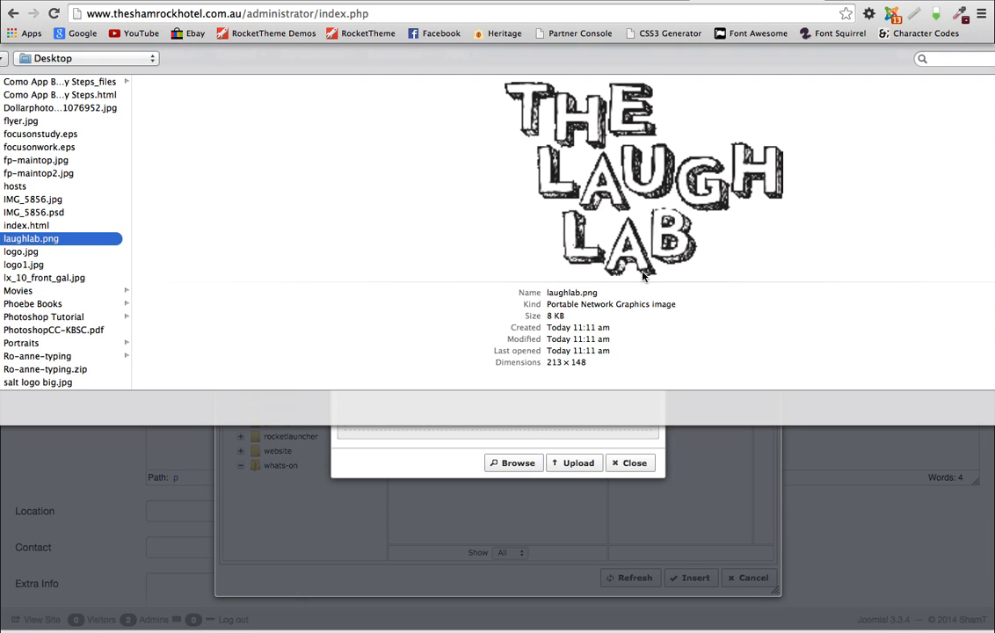
left_click(992, 408)
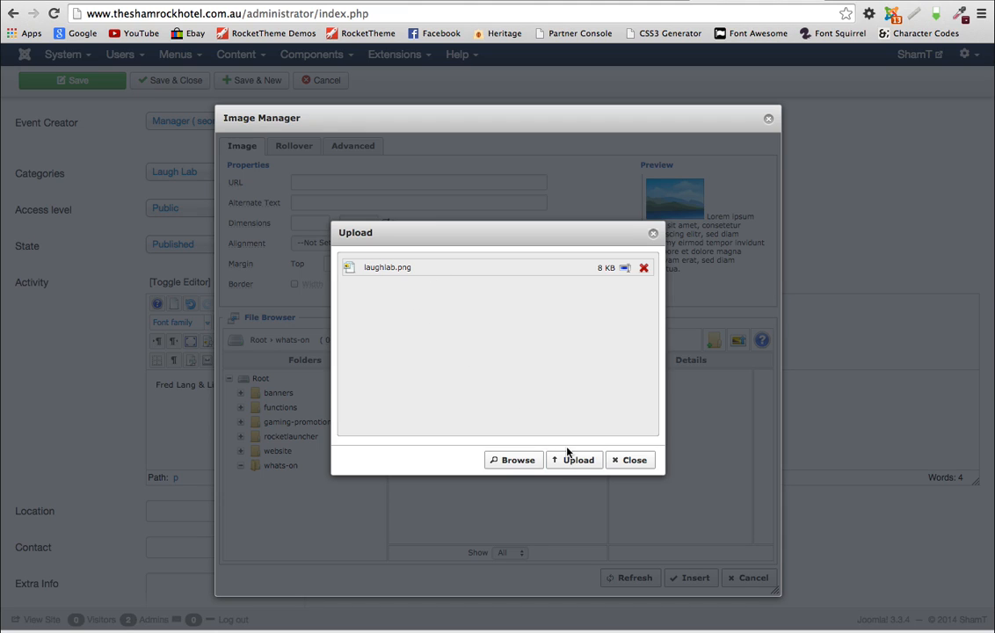
left_click(578, 465)
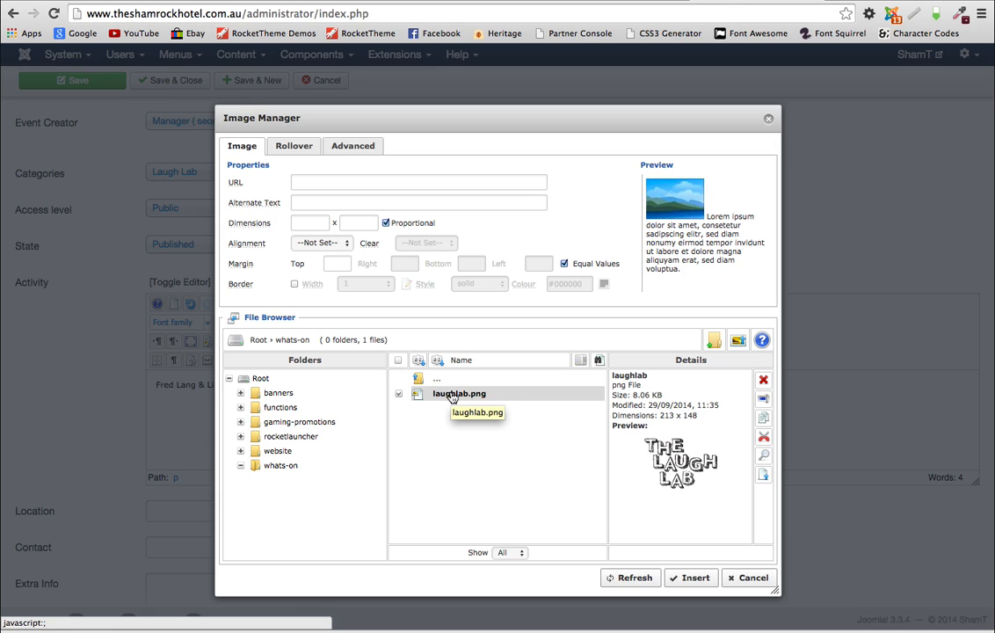
left_click(453, 395)
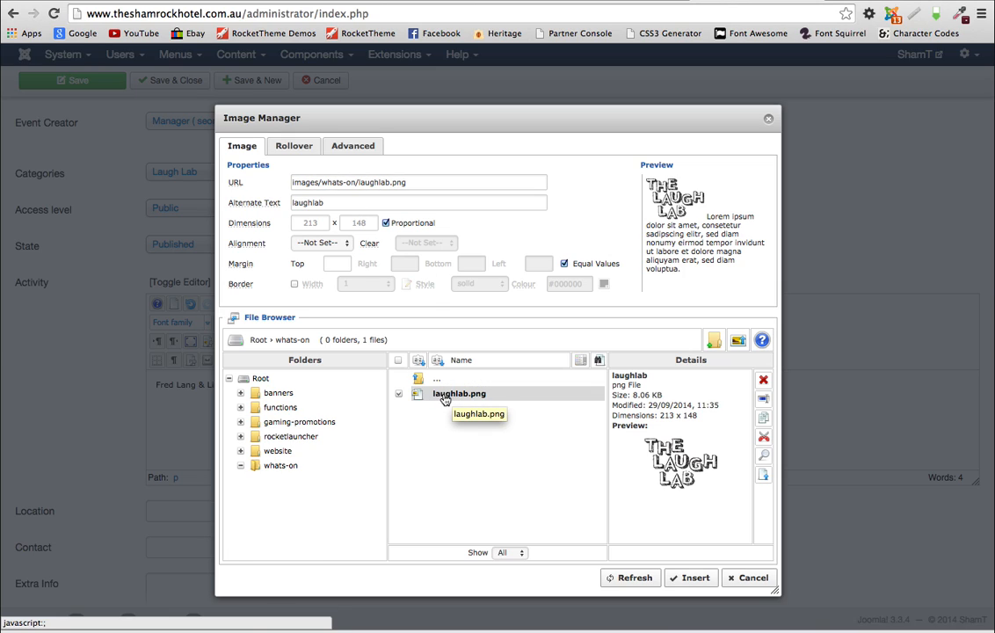
Step: Insert laughlab.png into the Comedy Night description below the performers' line
left_click(694, 579)
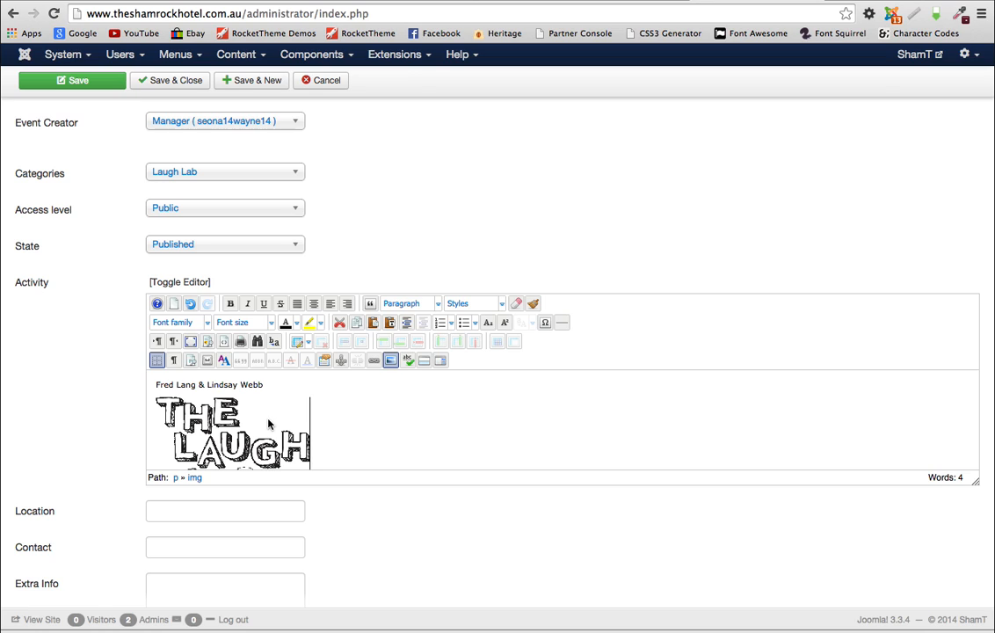
scroll(273, 415, "down", 5)
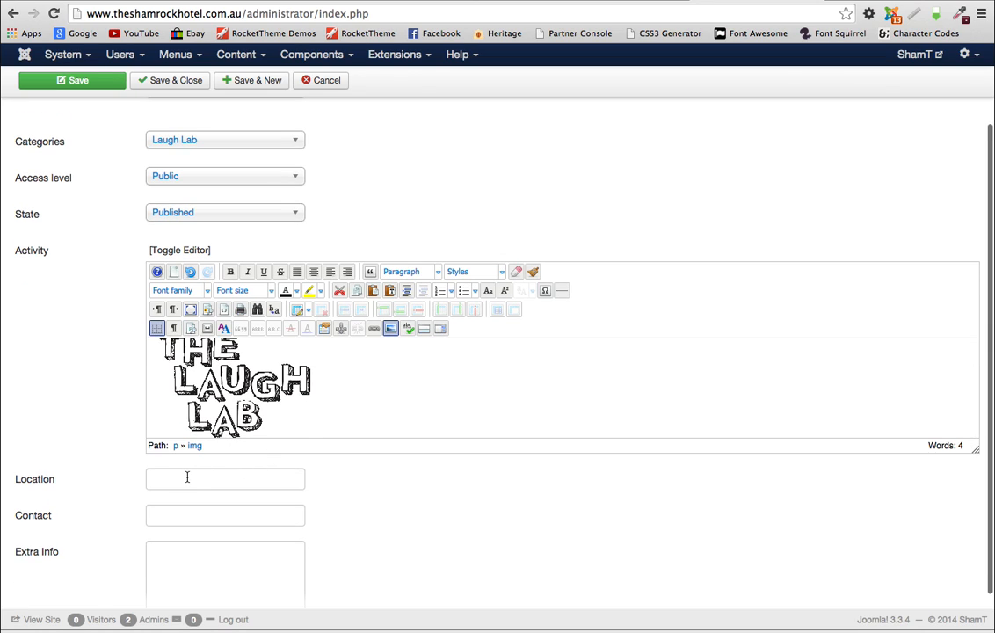
Step: Set the location to 'The Shamrock Hotel', then go to the front-end events calendar
left_click(178, 478)
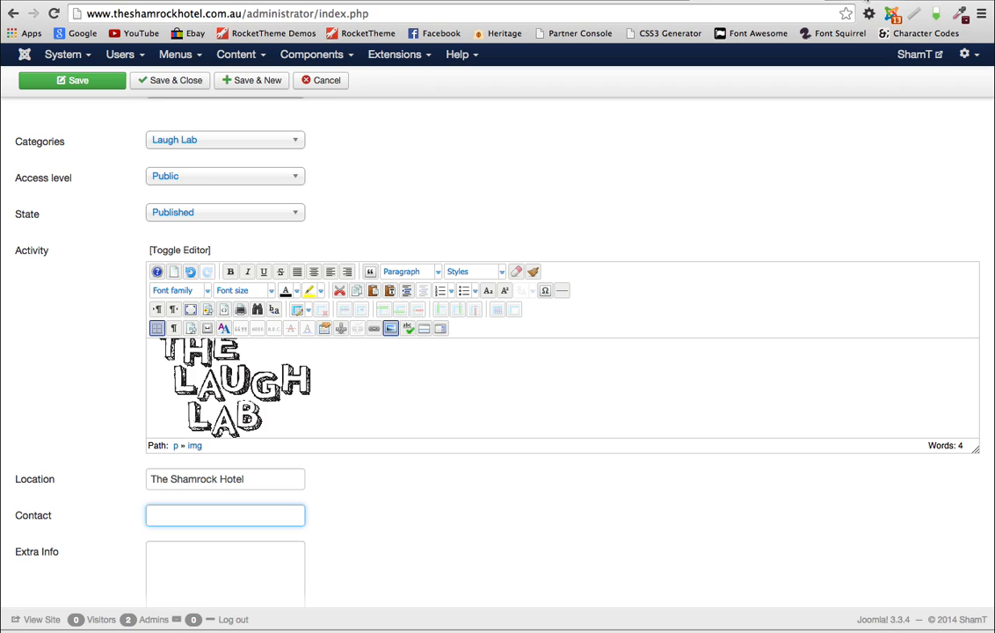
left_click(866, 1)
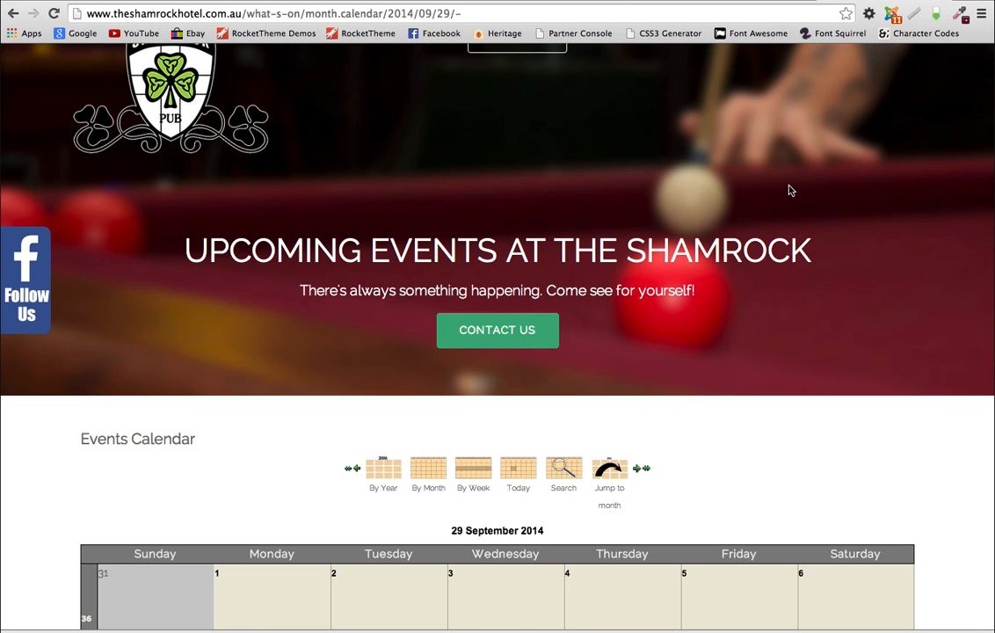
Step: Go to the hotel homepage and select the phone number in the banner
scroll(789, 190, "up", 2)
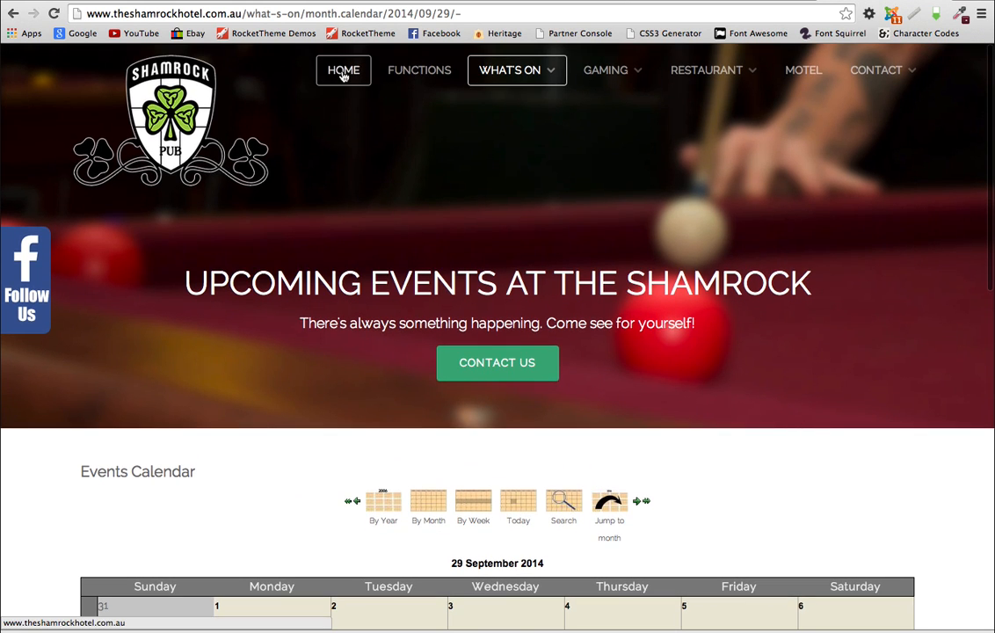
left_click(344, 76)
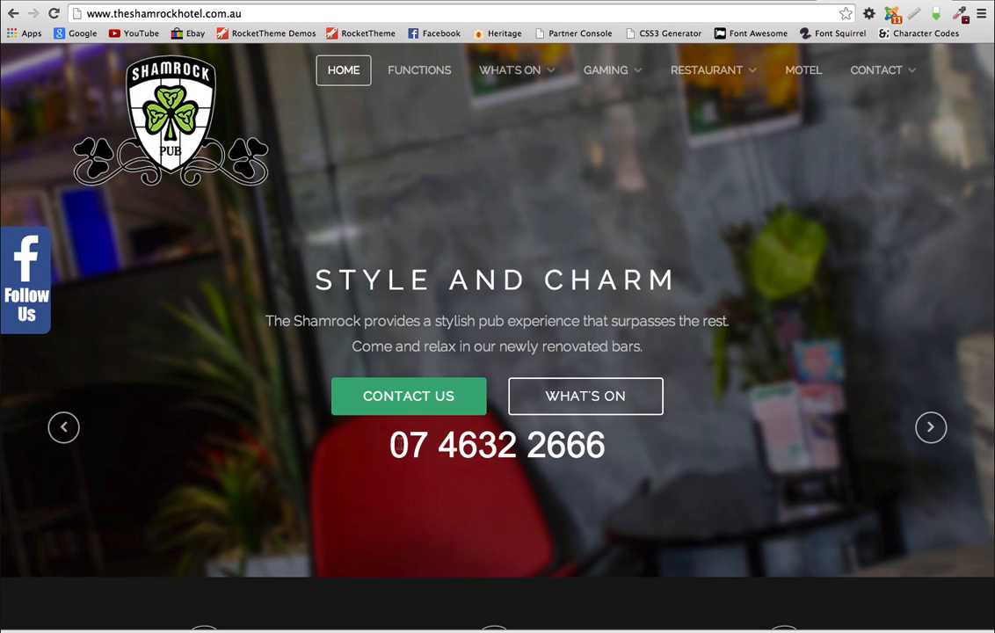
left_click_drag(391, 445, 597, 448)
key("super+c")
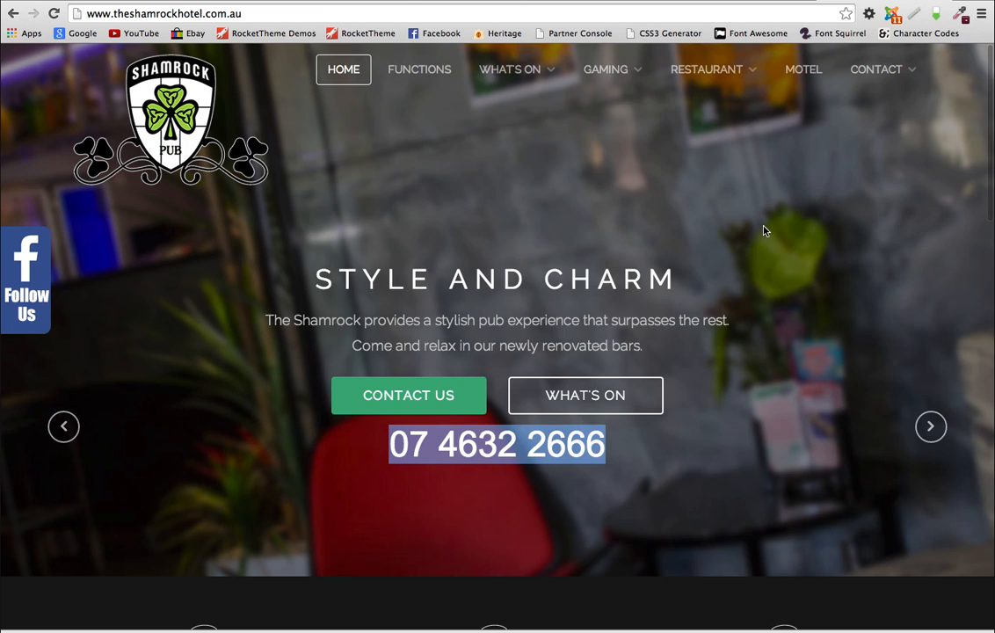
Step: Paste the hotel's phone number into the Comedy Night Contact field
left_click(738, 2)
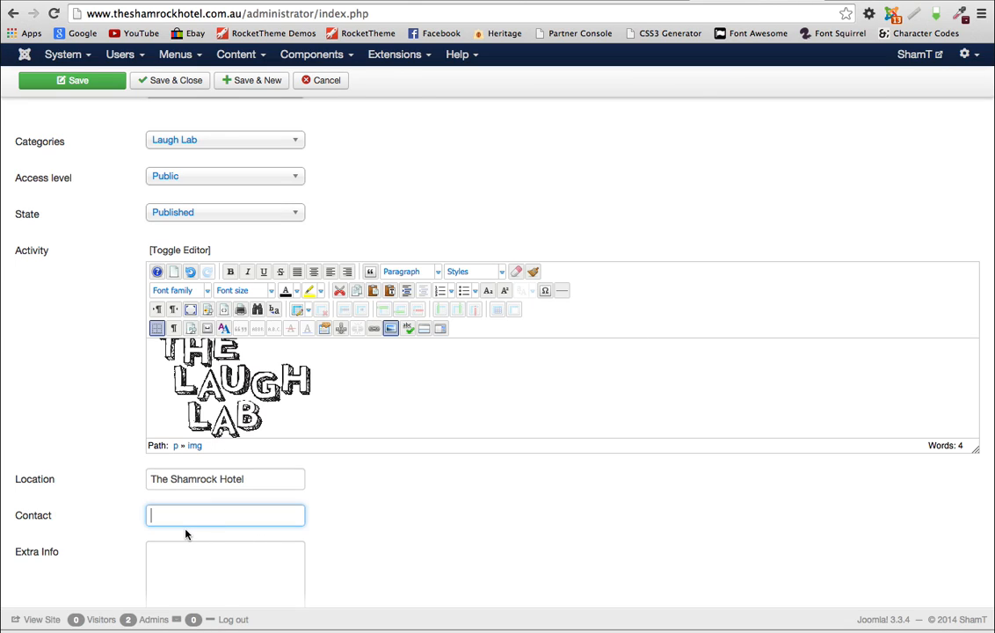
key("super+v")
scroll(444, 511, "down", 2)
scroll(445, 512, "up", 8)
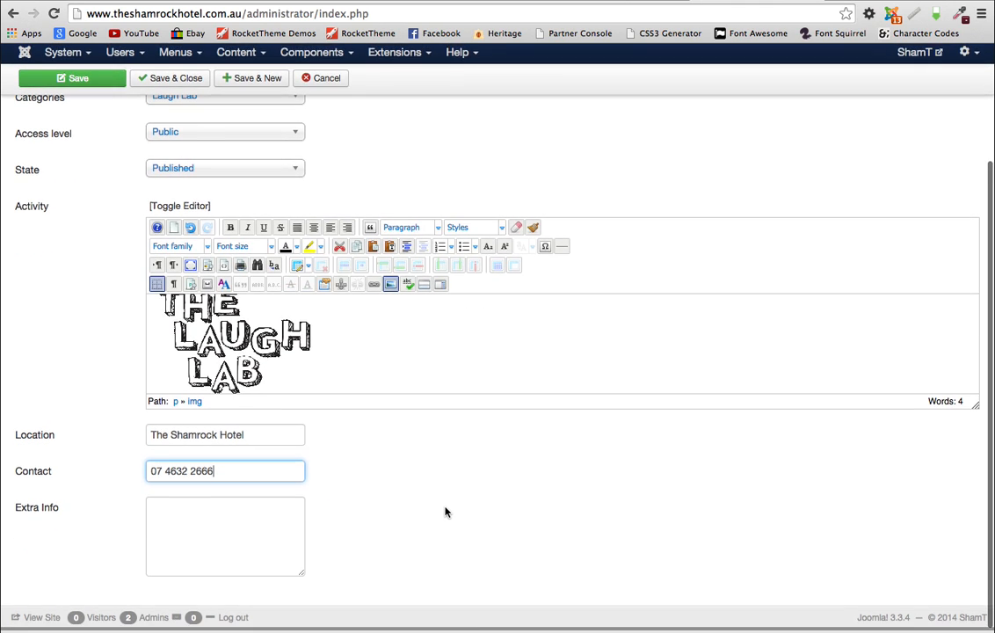
scroll(445, 507, "up", 2)
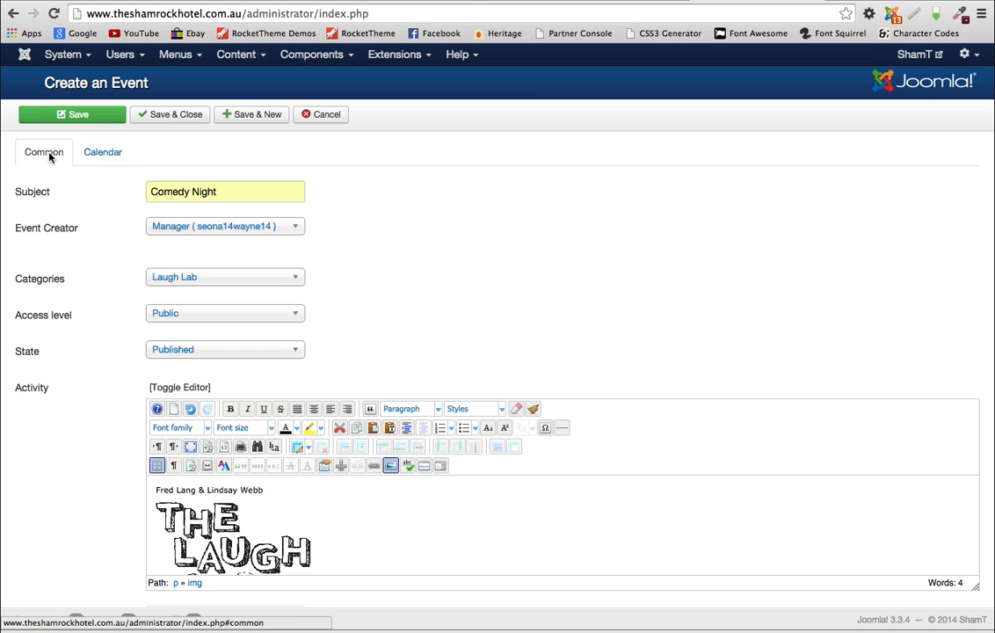
Step: Set Comedy Night's date to 2 October 2014 with an 8:00 pm start time
left_click(100, 156)
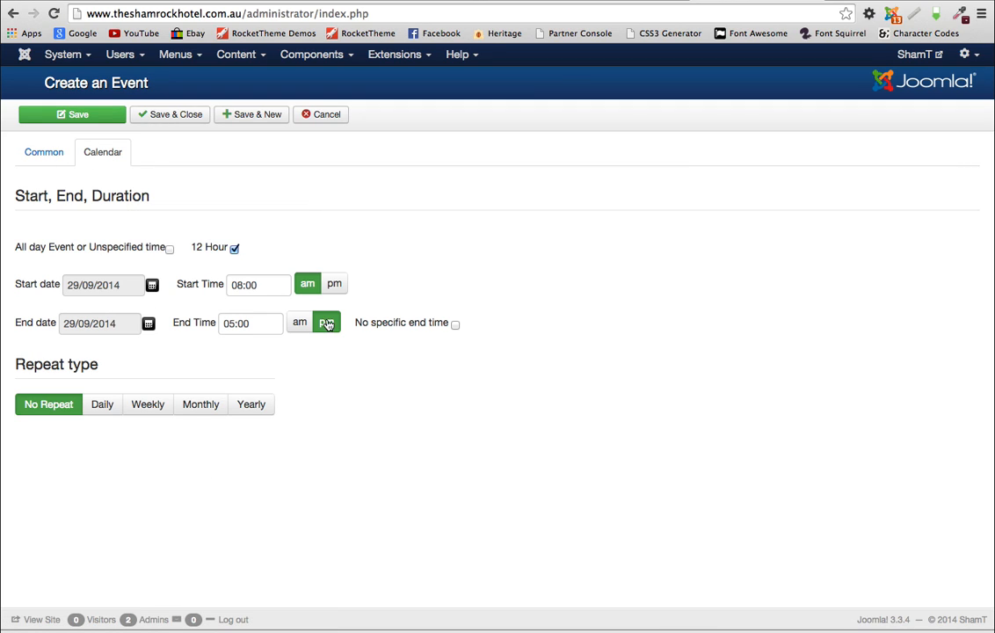
left_click(152, 287)
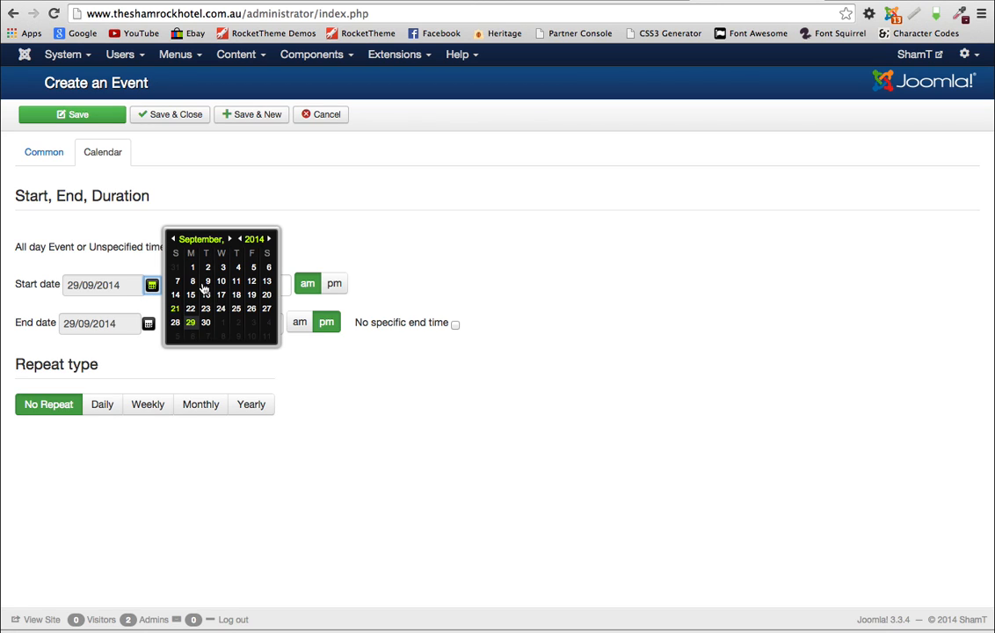
left_click(232, 240)
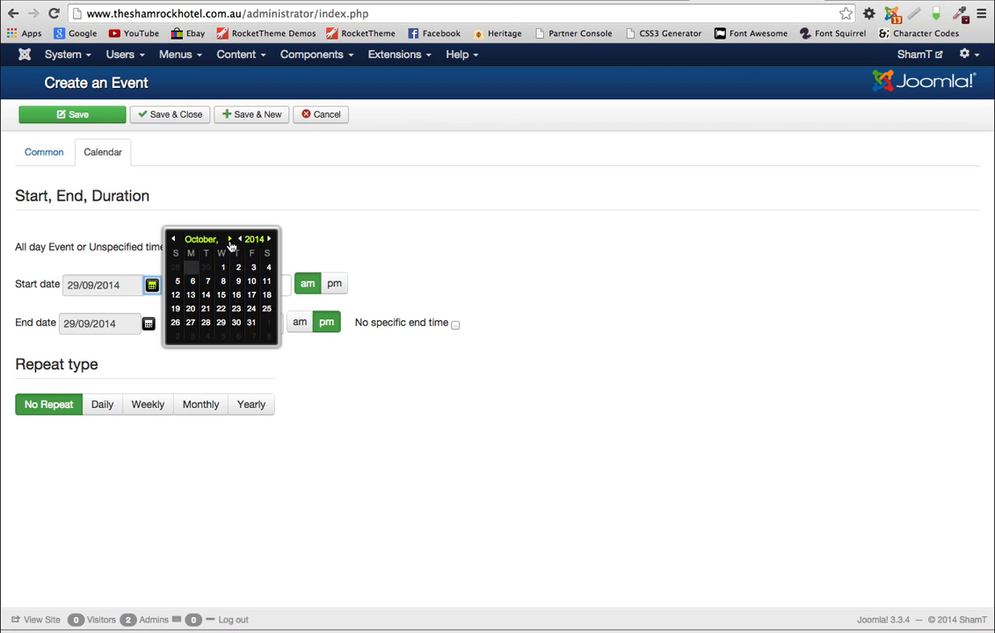
left_click(239, 269)
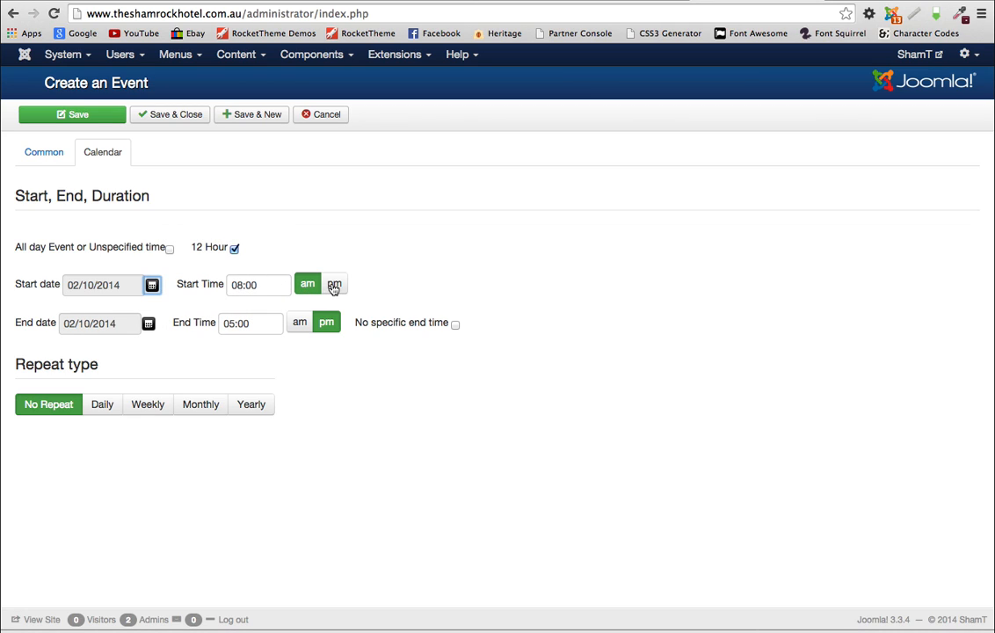
left_click(334, 287)
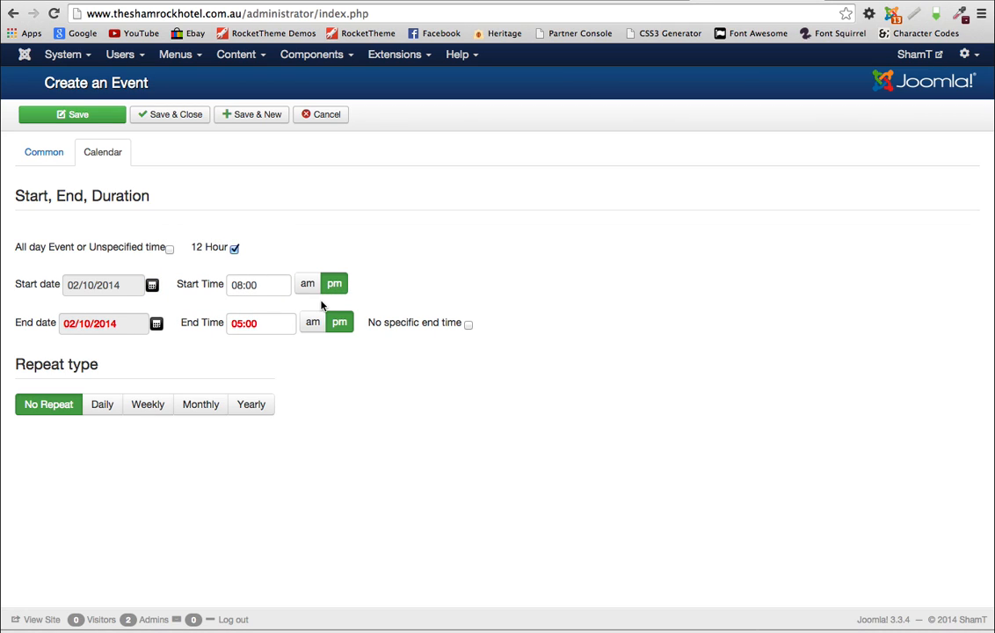
Step: Change the end time to 10:30 pm, save the event, and return to the hotel website
left_click(249, 322)
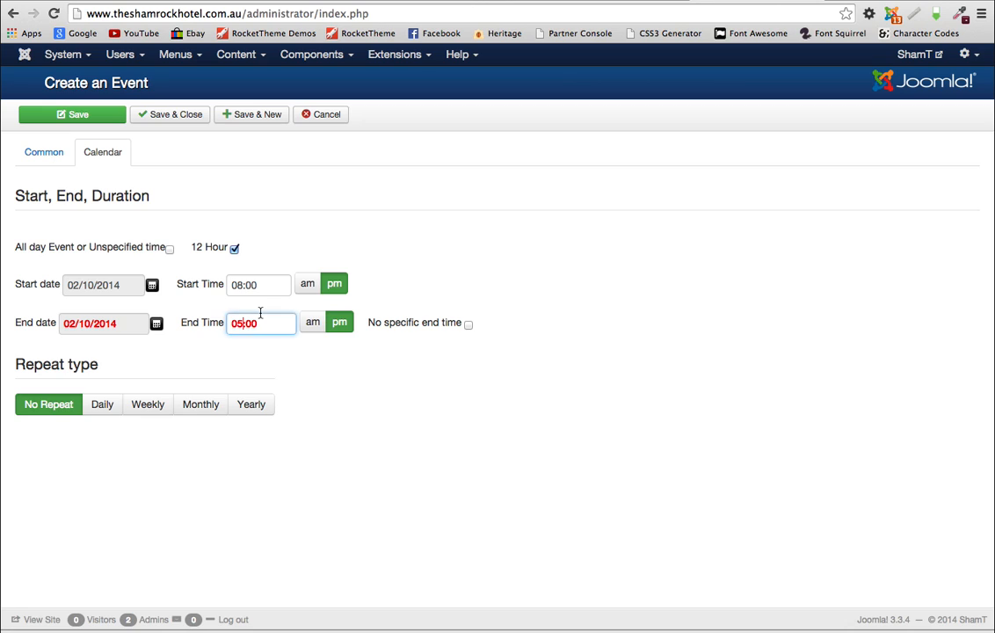
key("BackSpace")
key("BackSpace")
type("1")
left_click(262, 322)
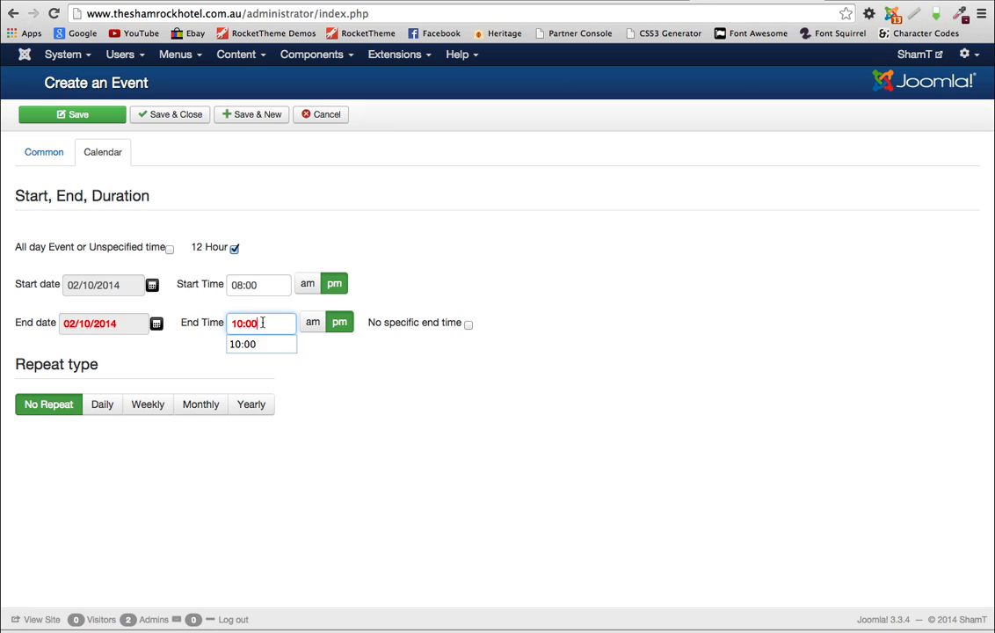
type("30")
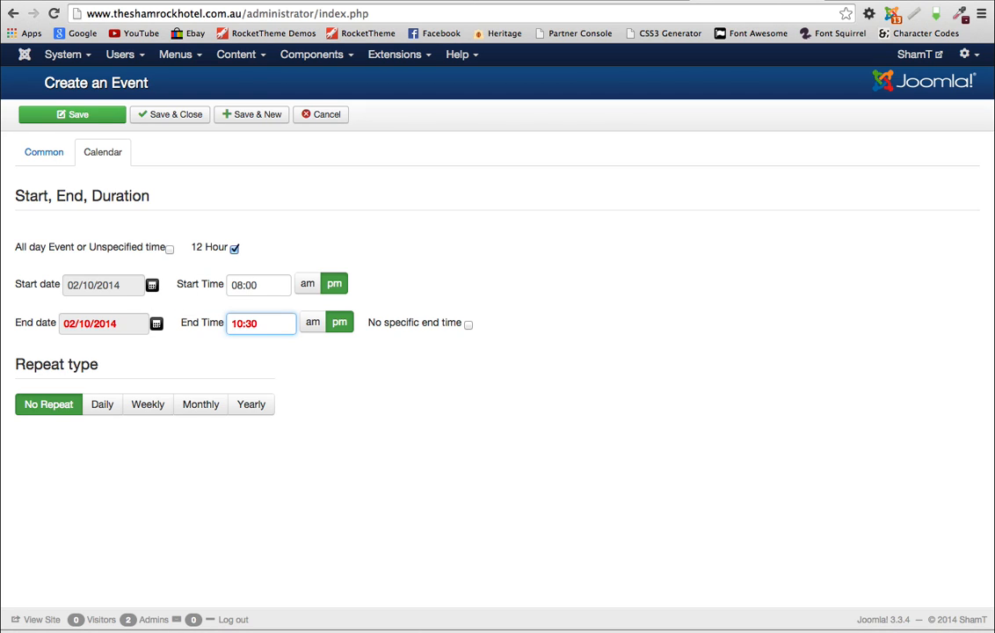
left_click(340, 367)
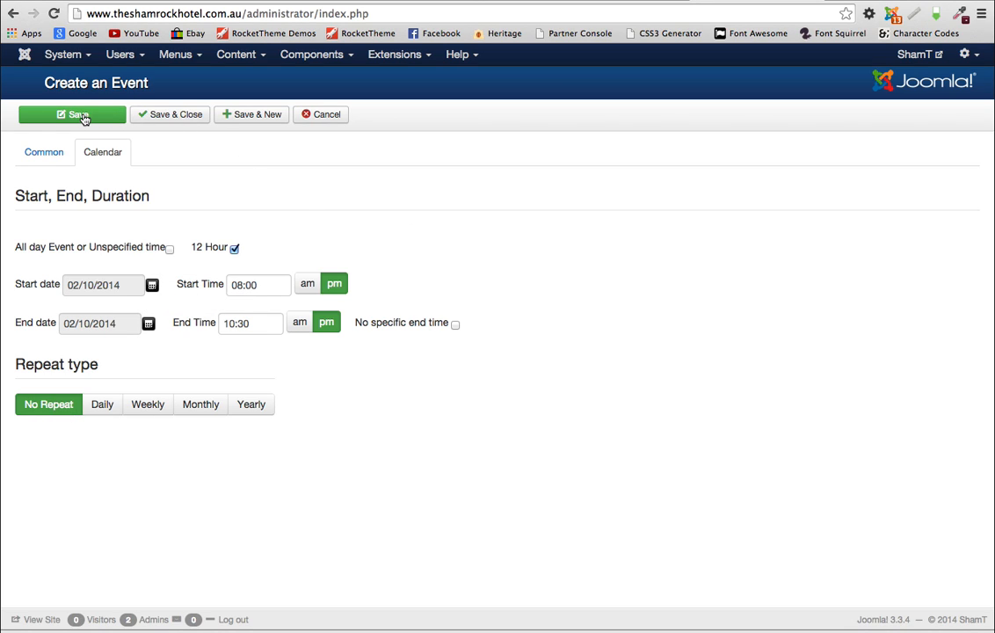
left_click(177, 117)
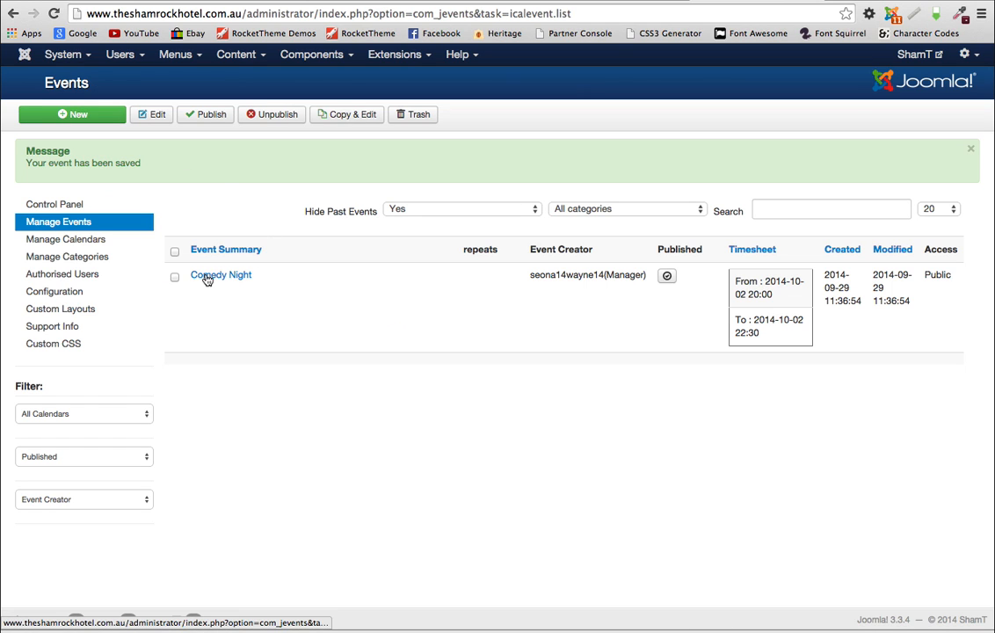
left_click(884, 1)
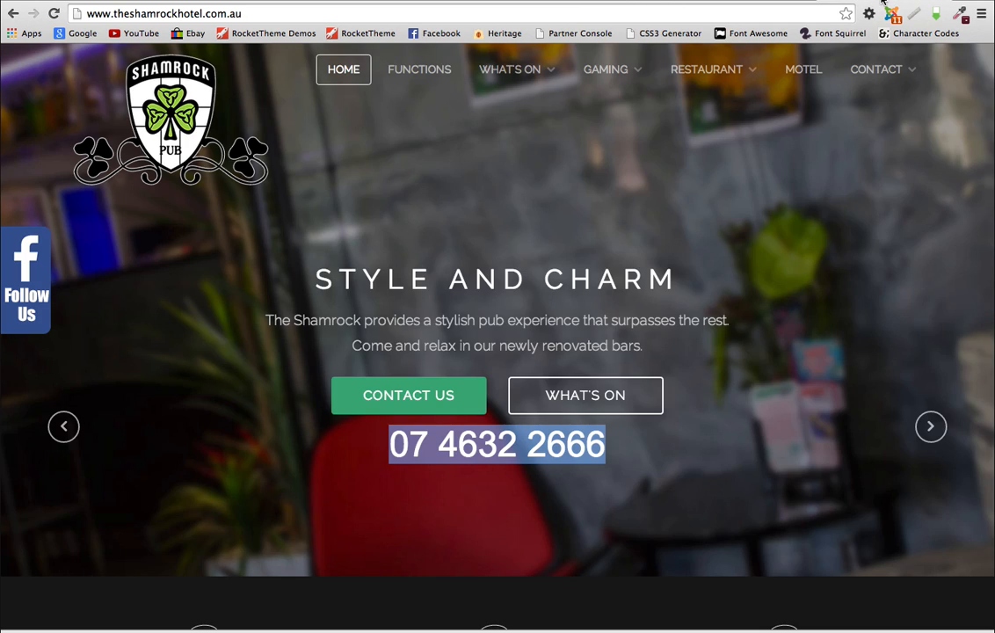
Step: Open the website's events calendar and move it on to October 2014
left_click(506, 74)
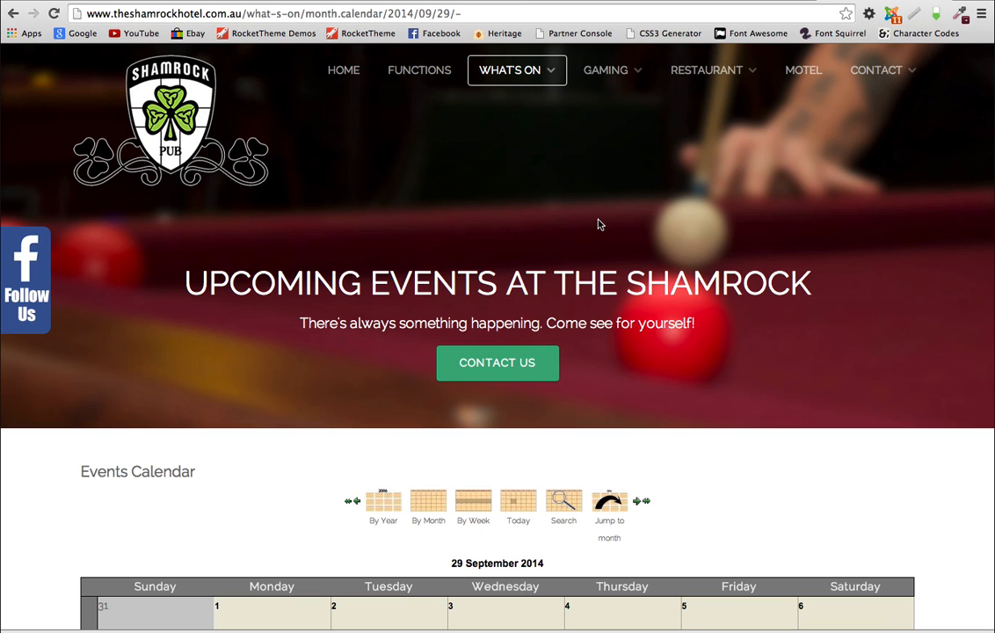
scroll(598, 224, "down", 3)
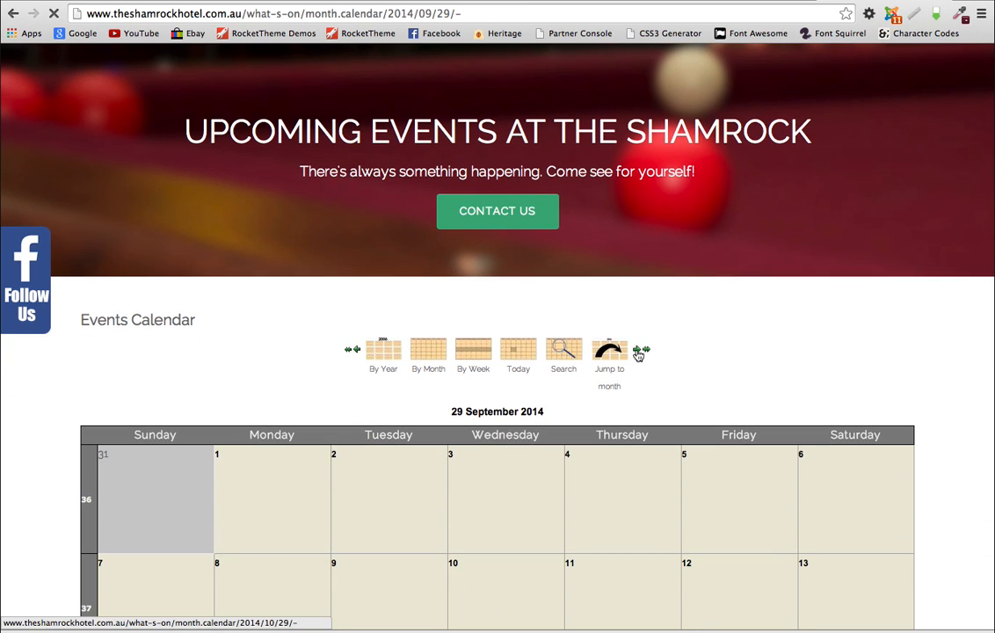
left_click(638, 352)
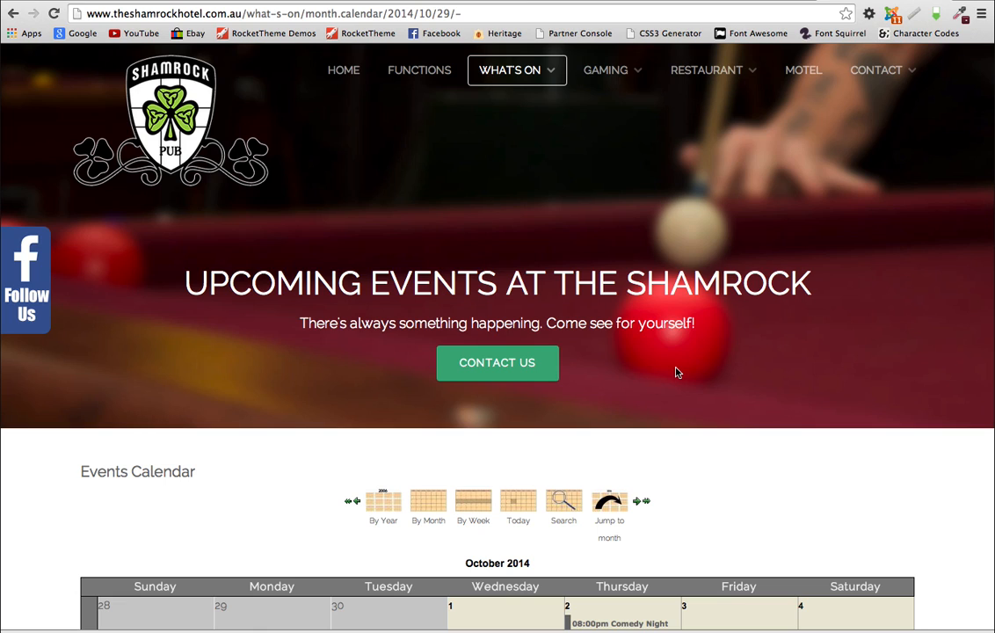
scroll(678, 371, "down", 3)
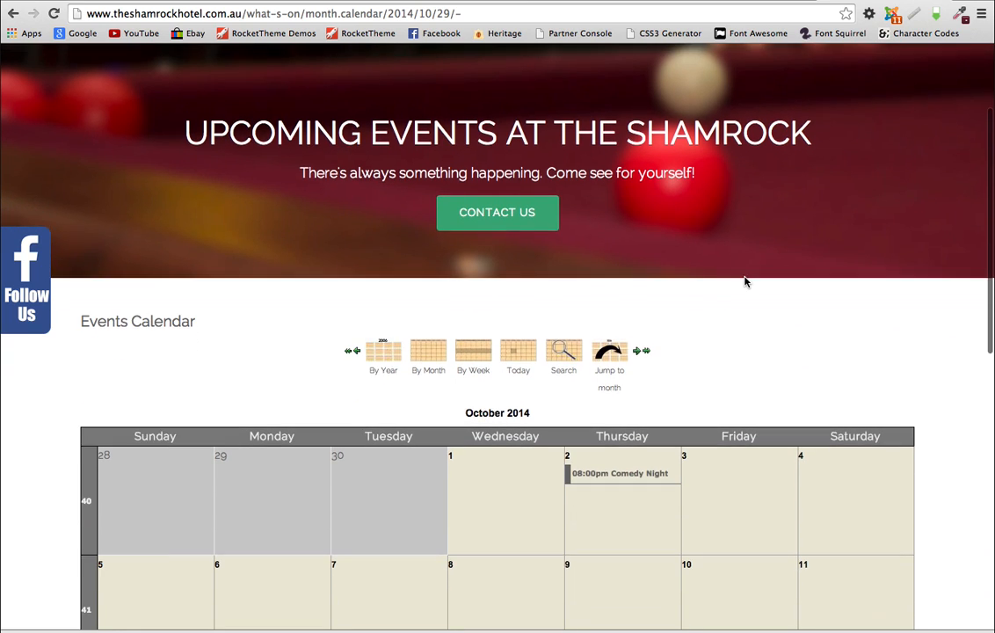
scroll(745, 282, "down", 3)
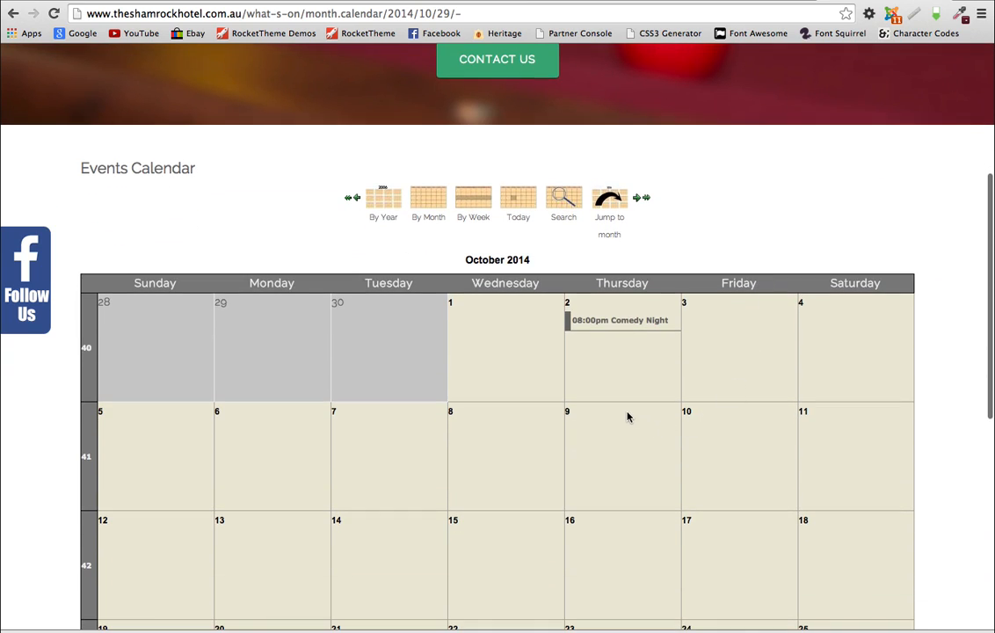
Step: Review the Comedy Night detail page, then go back to the October month view
mouse_move(613, 325)
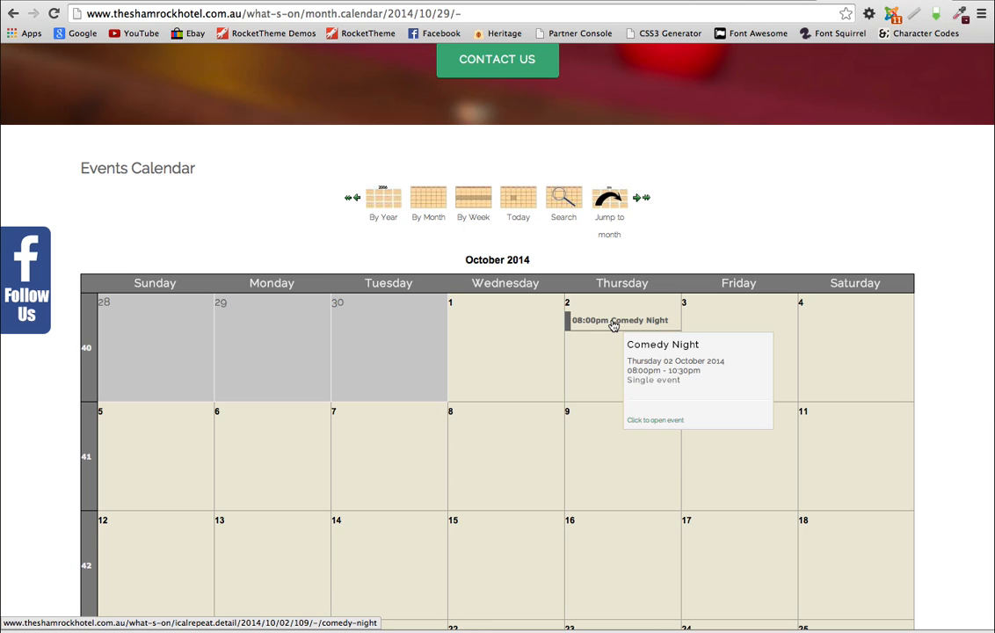
left_click(613, 322)
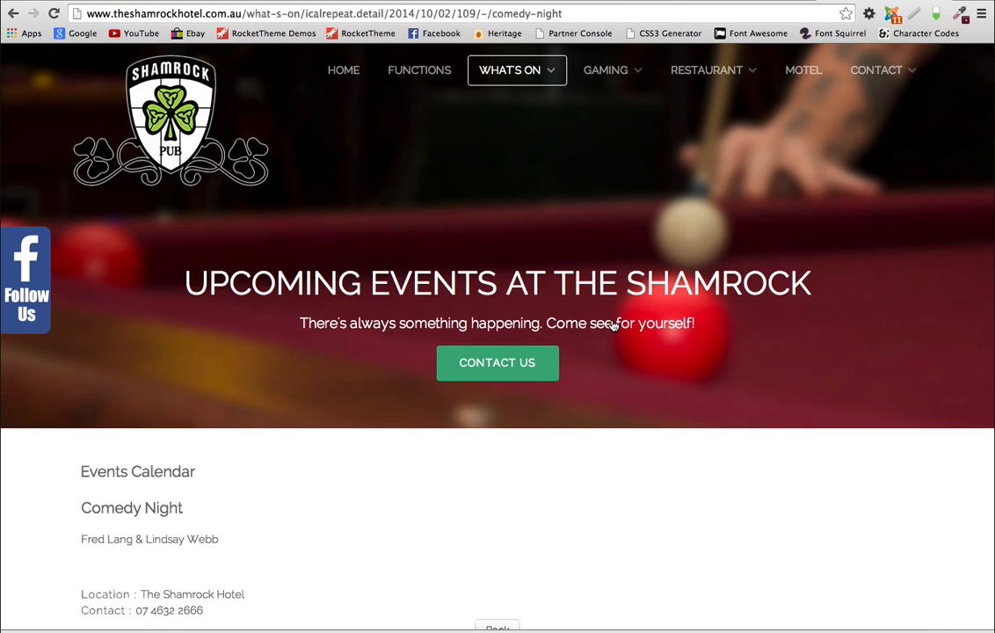
scroll(562, 395, "down", 3)
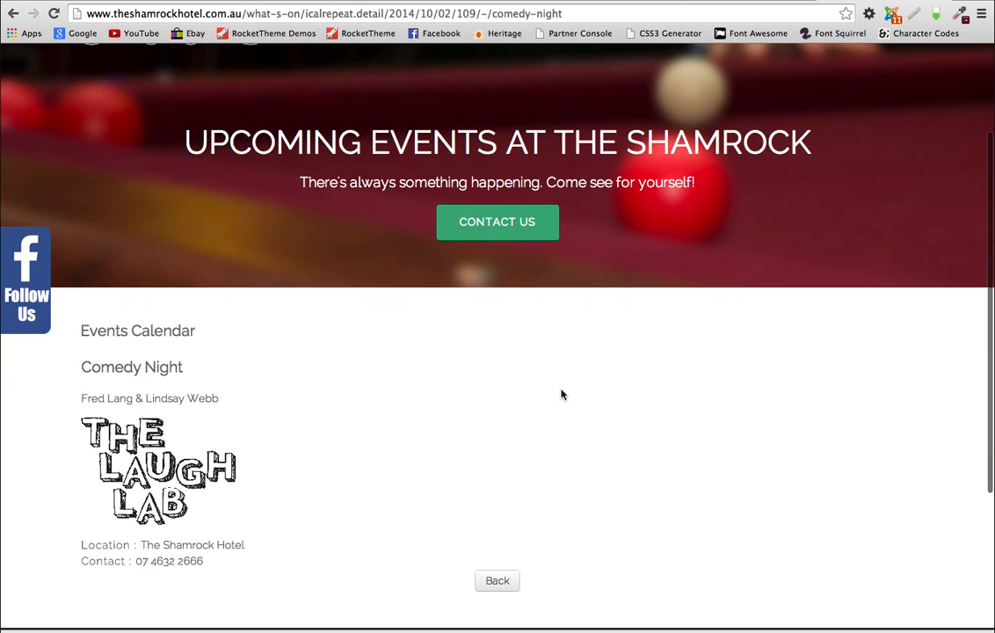
scroll(315, 393, "down", 2)
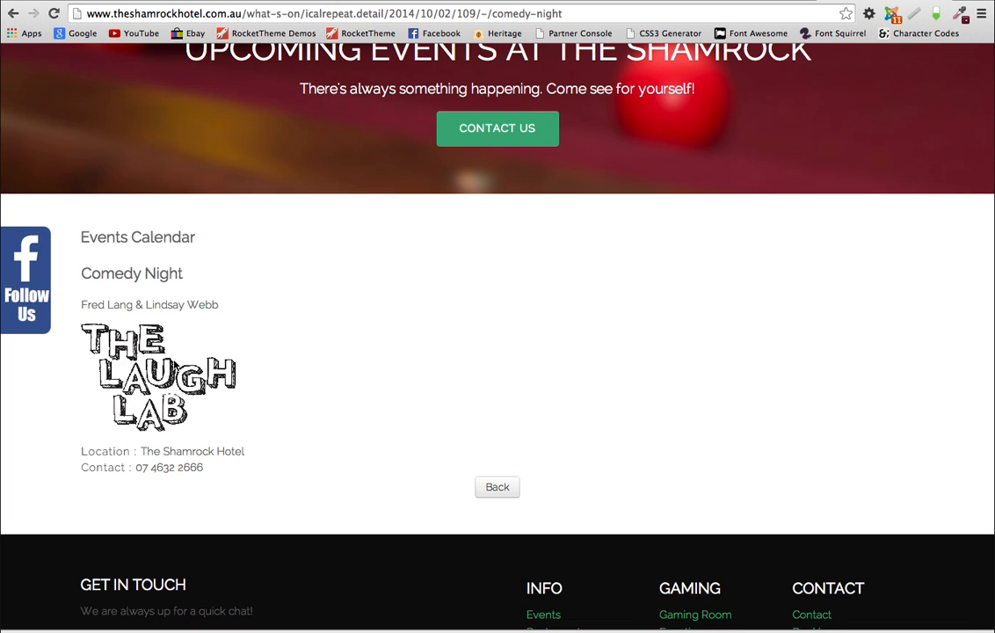
scroll(439, 352, "up", 1)
left_click(493, 517)
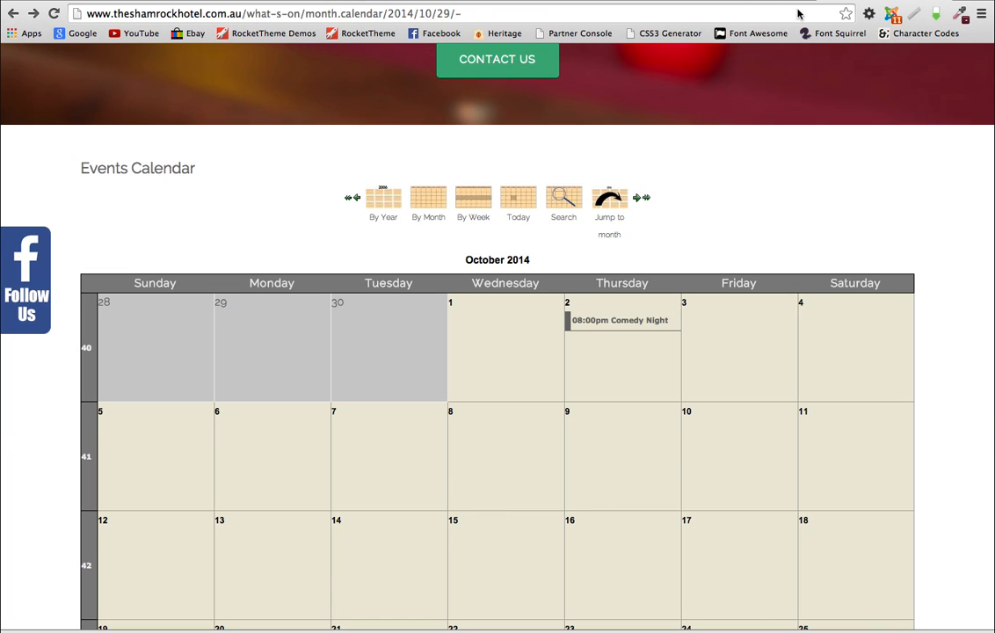
Step: Start a new event titled 'Monday Poker Night' in the ACL Poker category
left_click(737, 2)
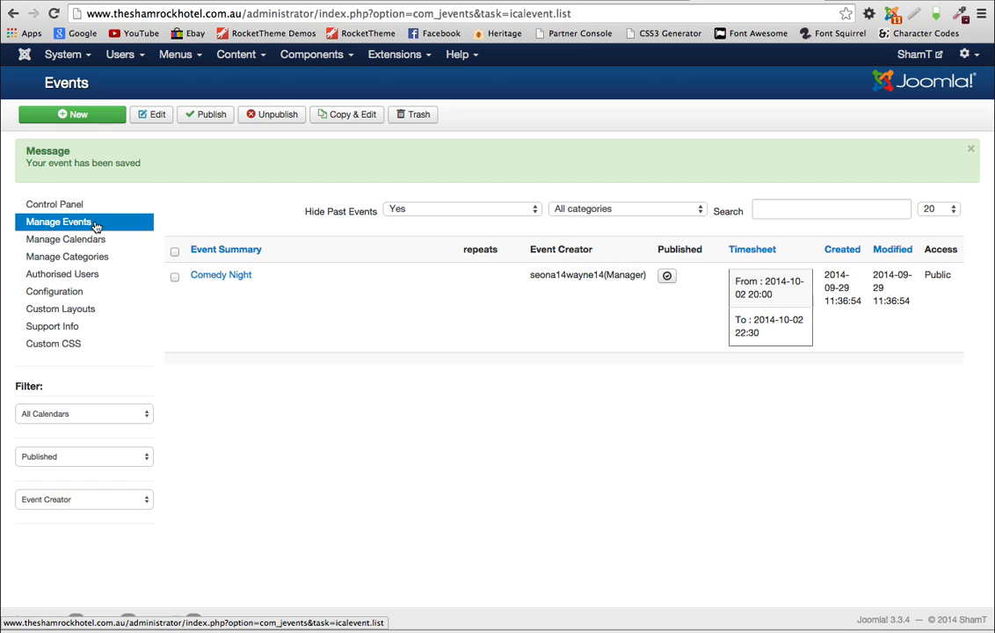
left_click(77, 115)
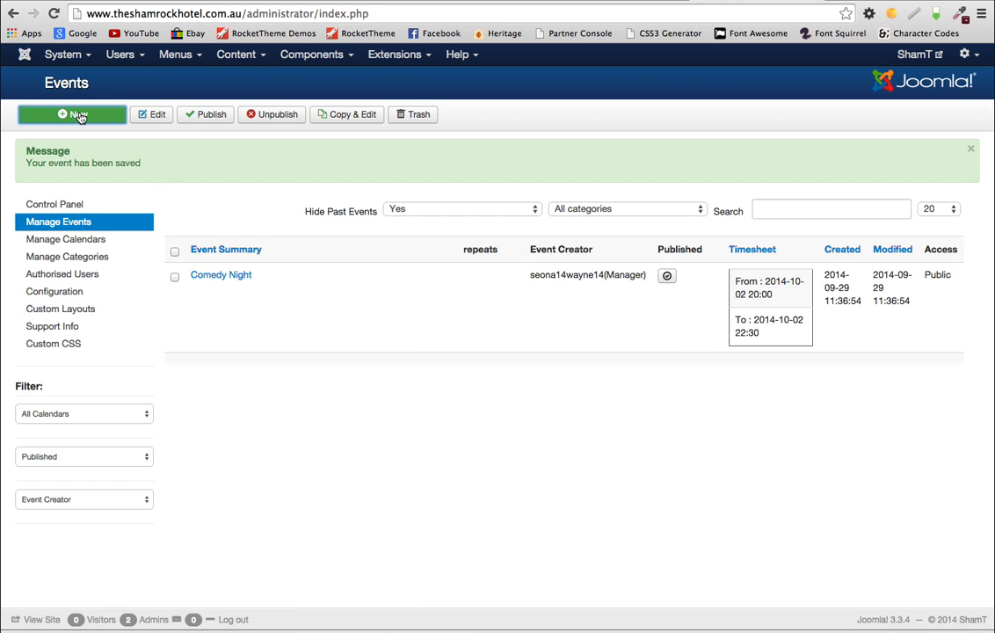
left_click(181, 191)
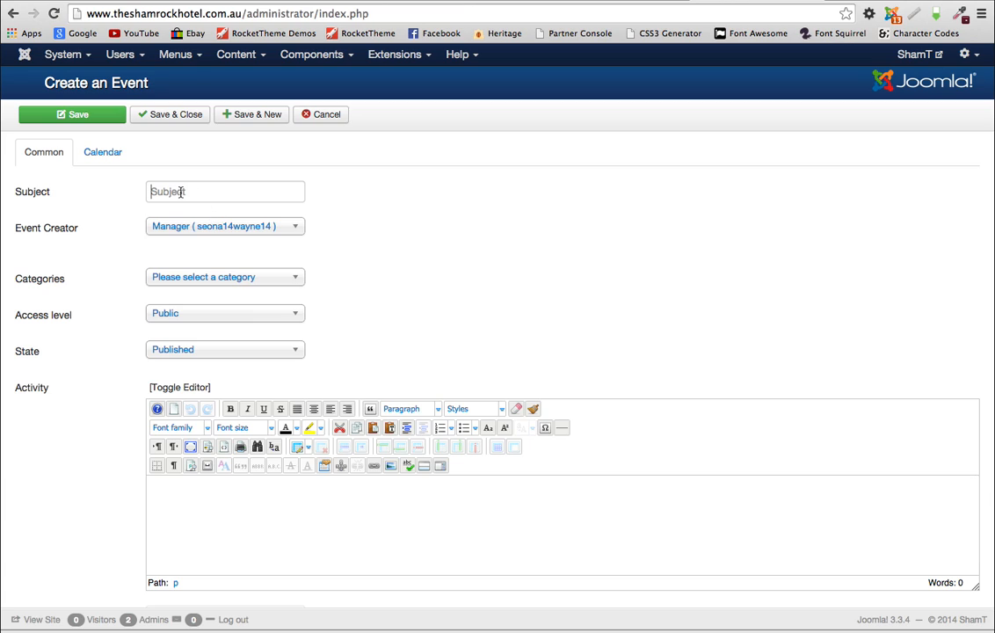
type("Monday Poker Night")
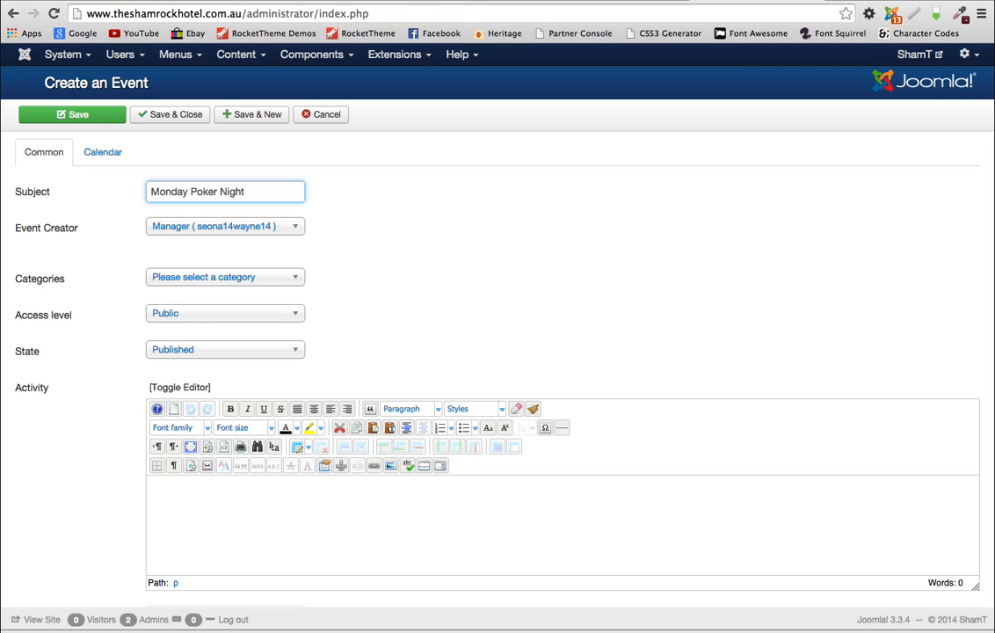
left_click(268, 277)
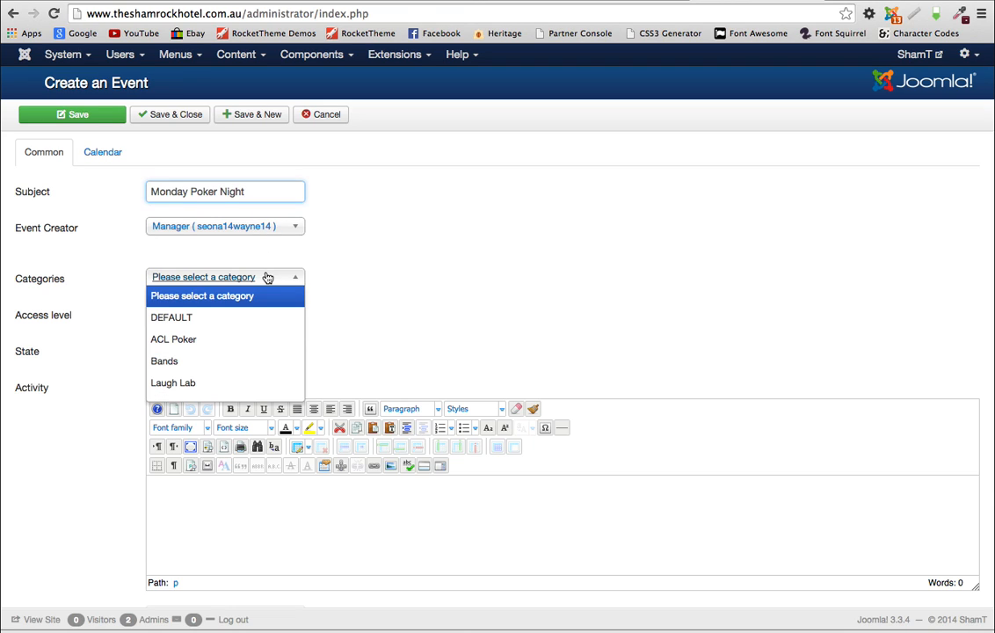
left_click(184, 339)
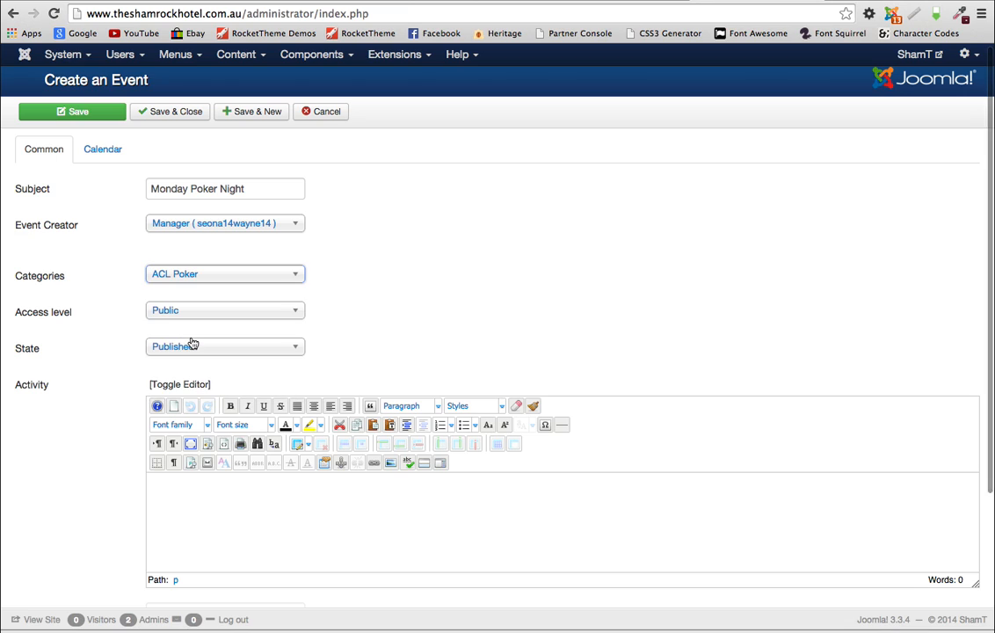
Step: Write the poker night fun description in the event's editor
scroll(172, 477, "down", 3)
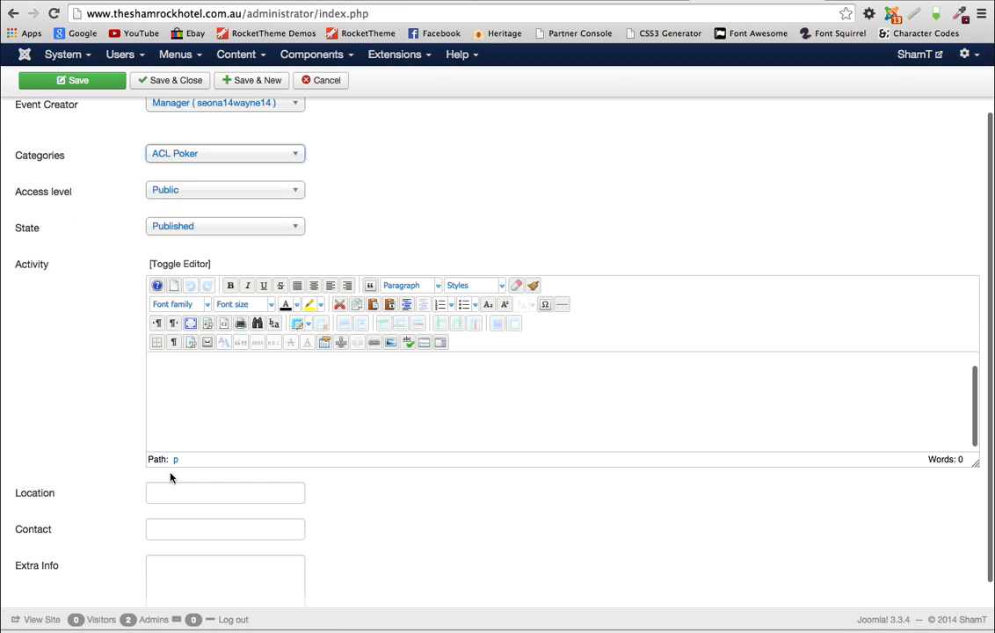
left_click(172, 368)
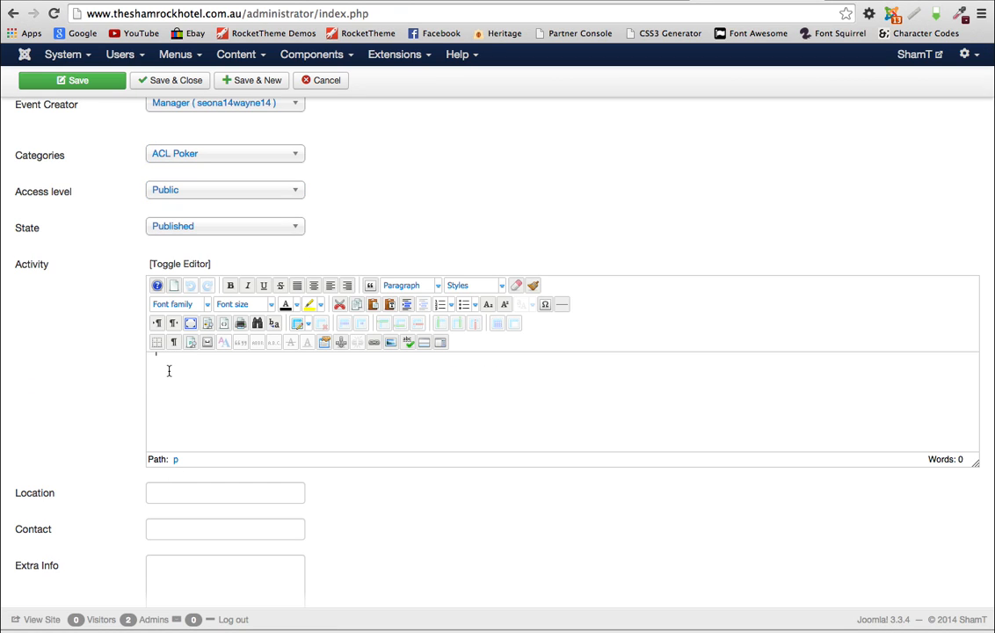
scroll(170, 375, "up", 3)
type("Com")
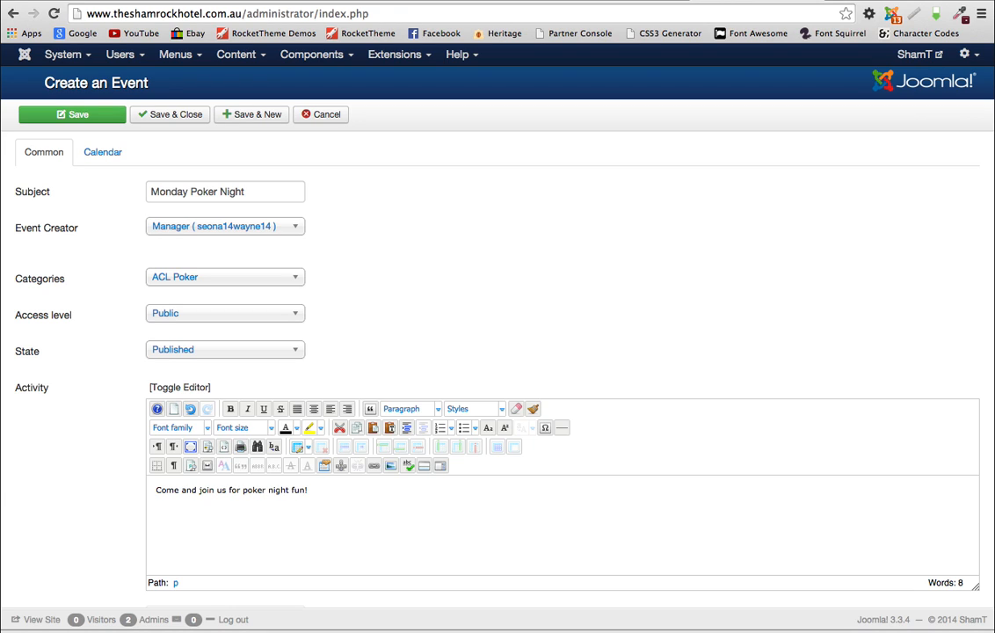
scroll(101, 428, "down", 5)
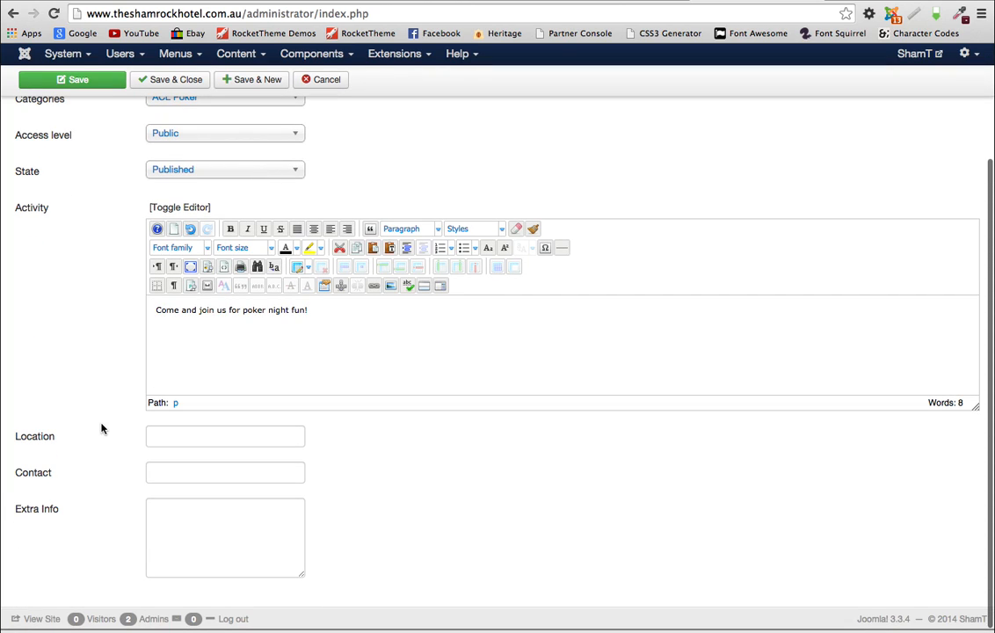
scroll(101, 428, "up", 5)
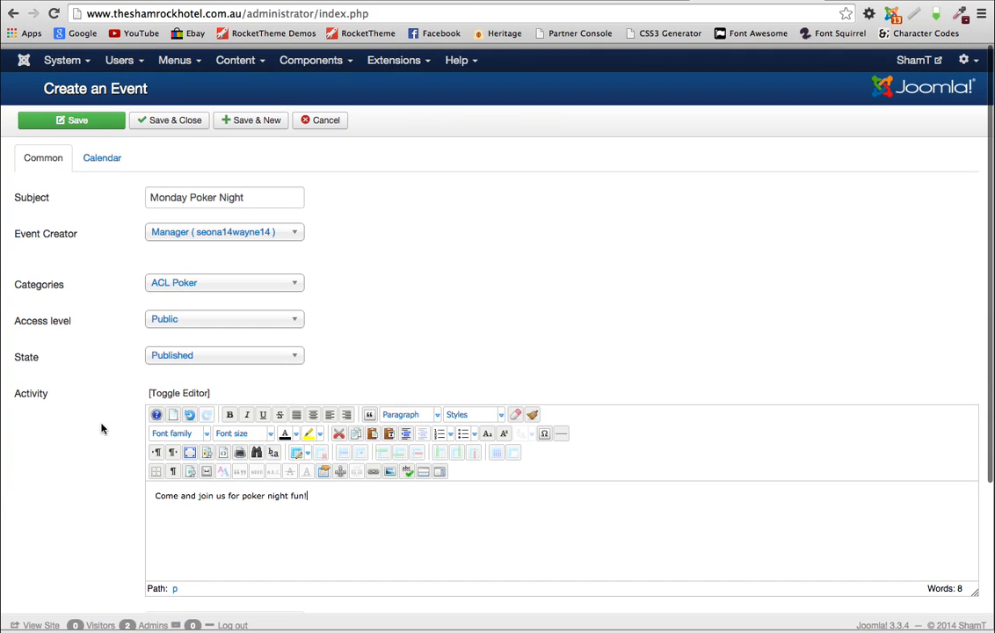
left_click(97, 155)
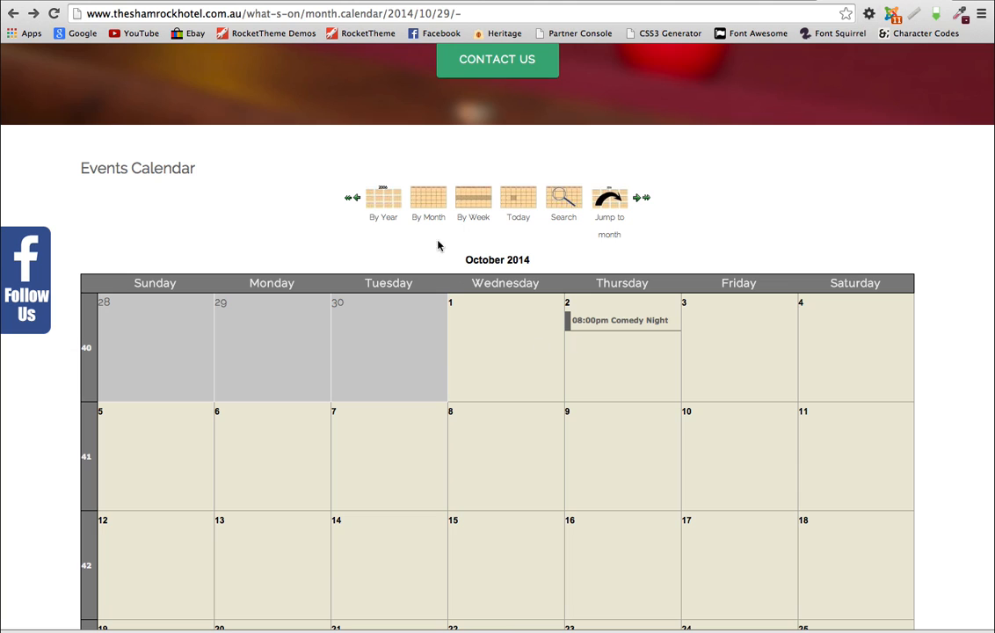
Step: Step the front-end calendar back to September 2014 and scroll through its grid
left_click(356, 197)
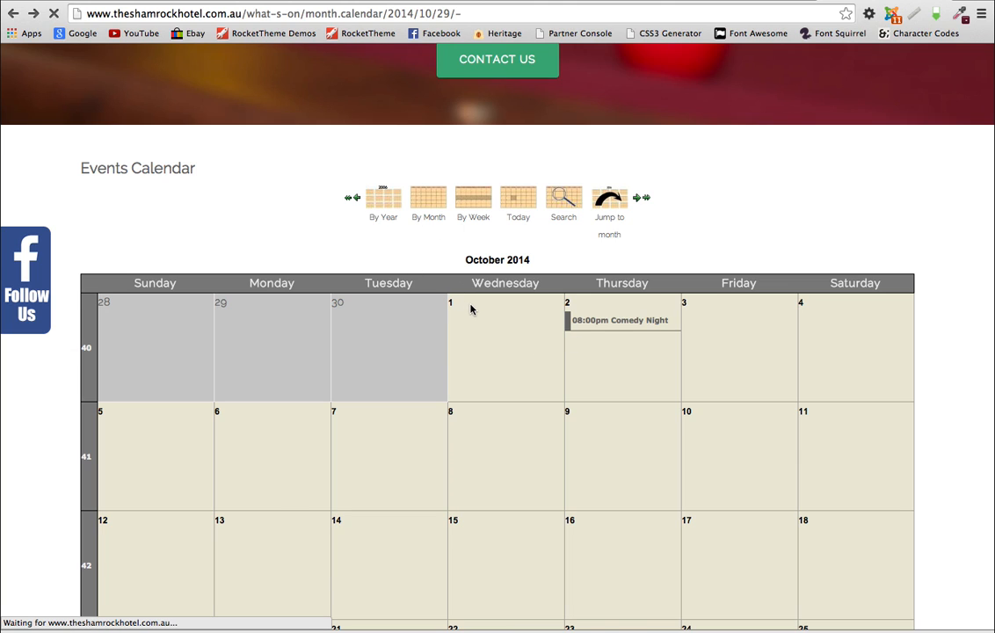
scroll(542, 343, "down", 1)
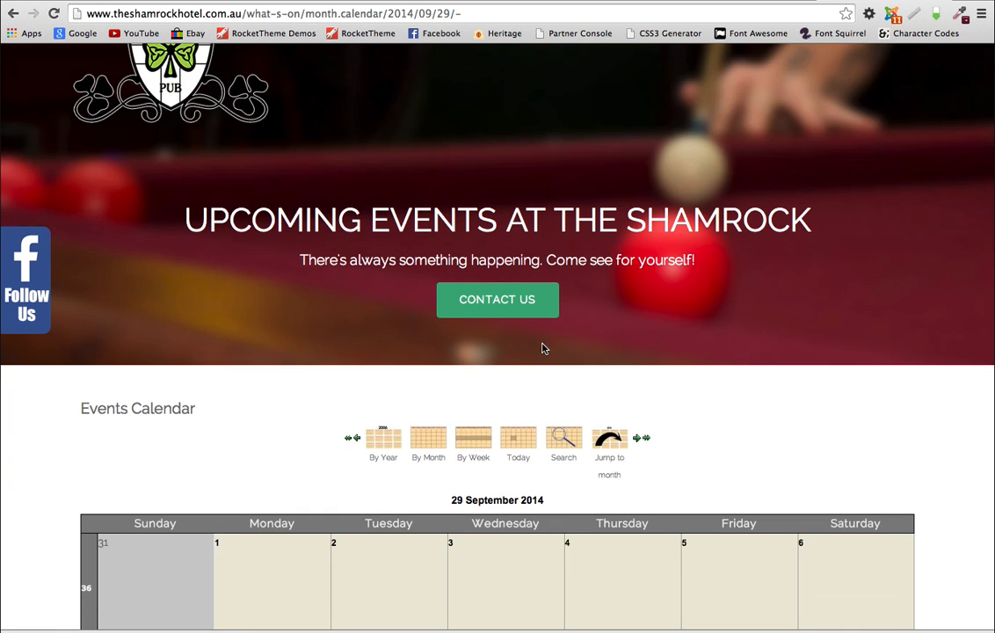
scroll(543, 349, "down", 5)
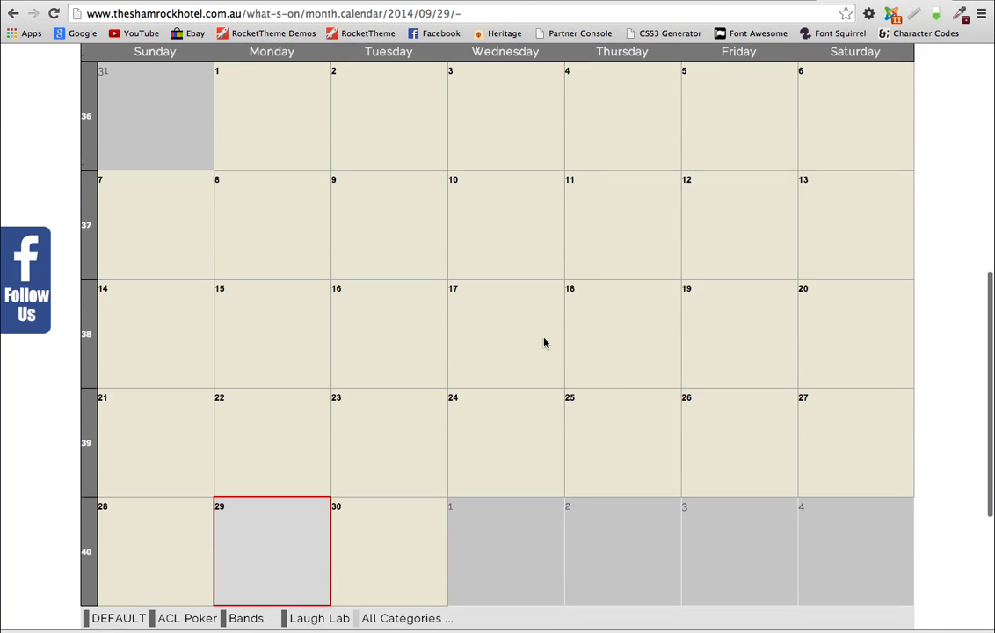
scroll(544, 343, "down", 1)
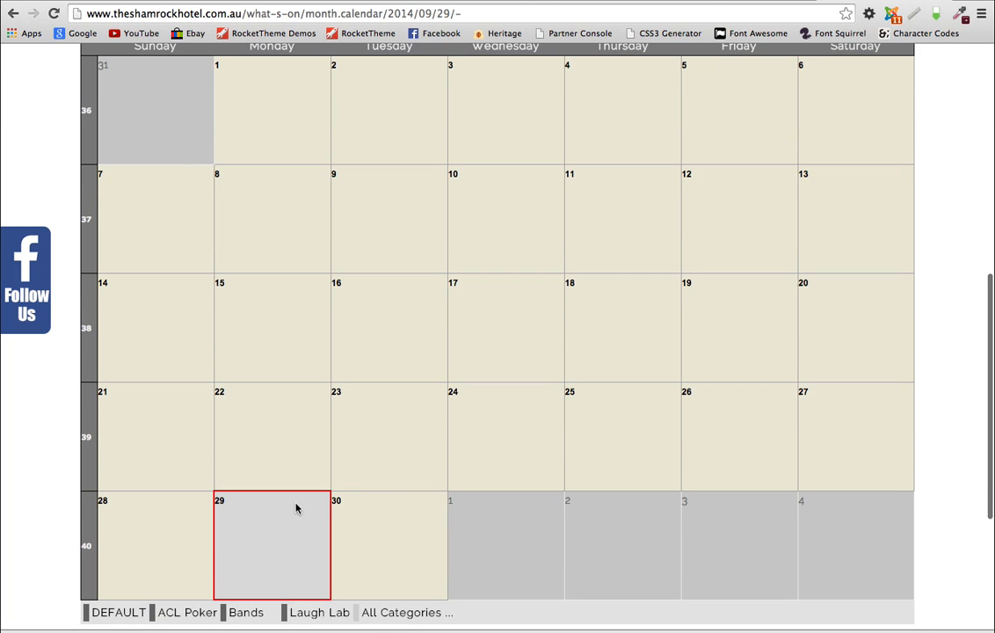
scroll(535, 340, "up", 3)
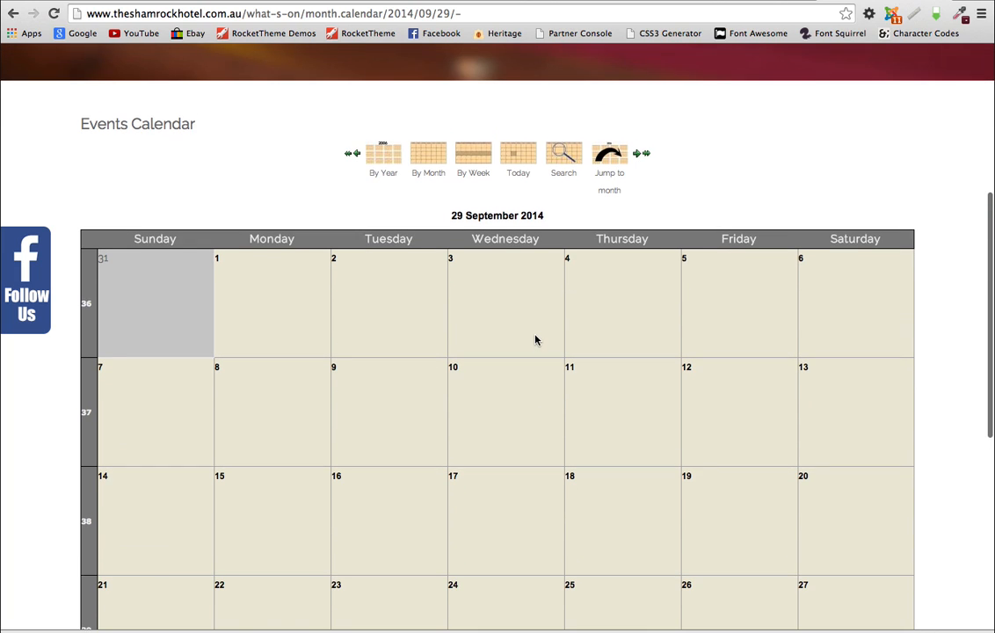
Step: Set Monday Poker Night to start at 6:00 pm and end at 11:00 pm
left_click(672, 5)
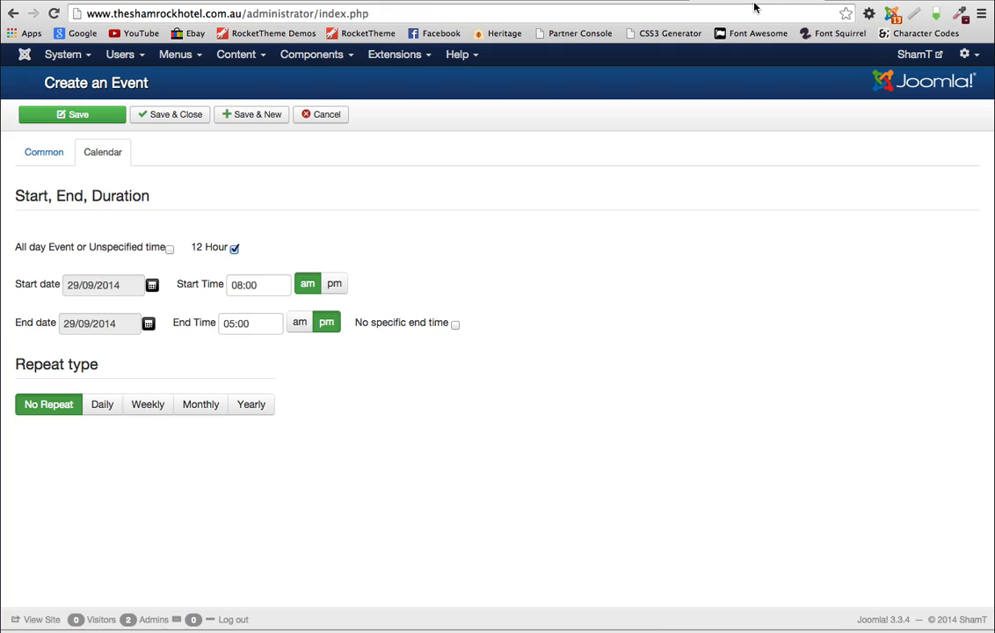
left_click(236, 285)
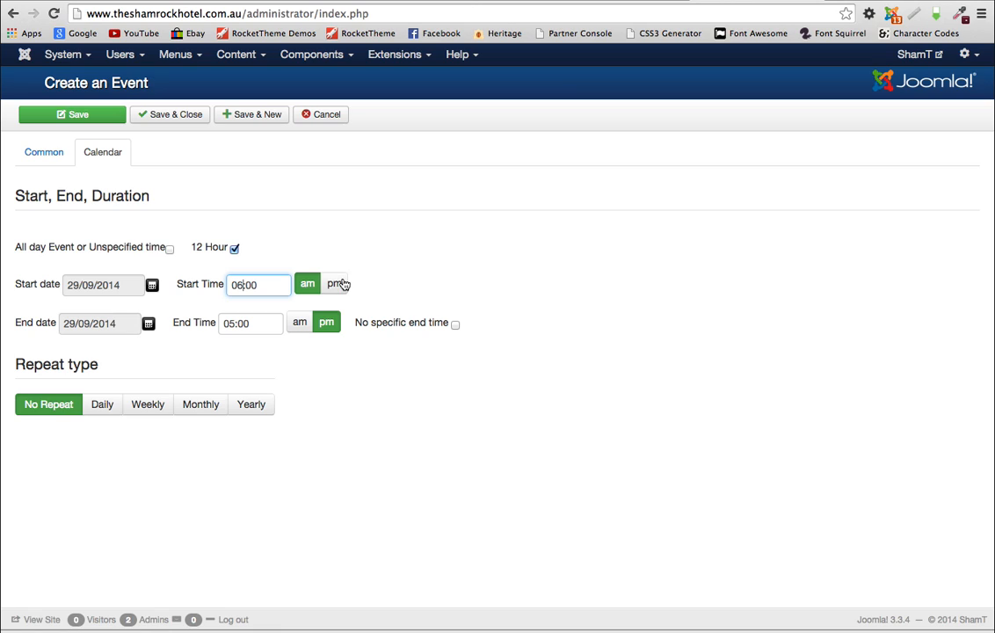
left_click(339, 283)
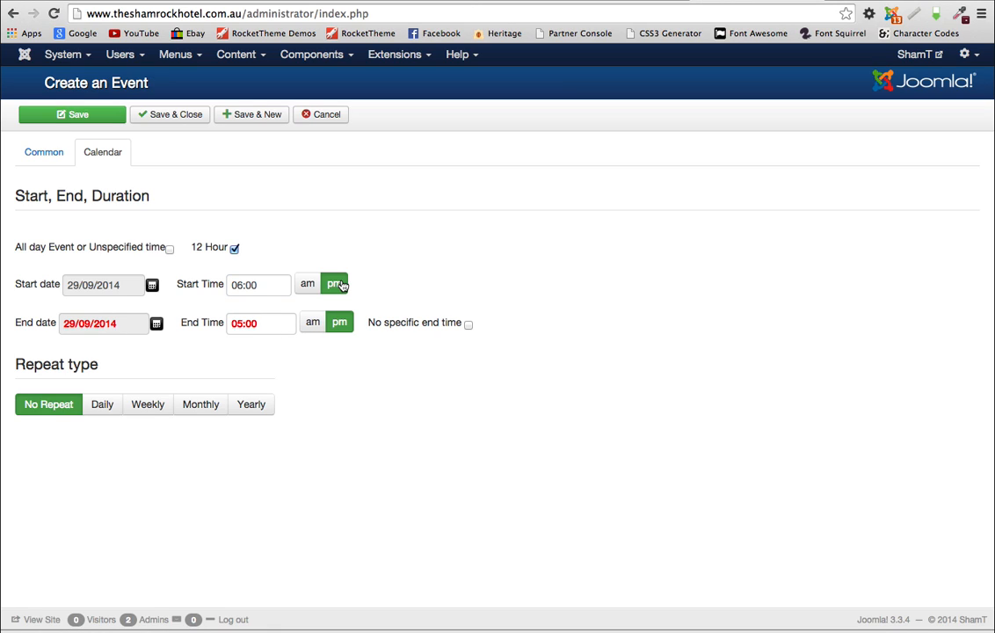
left_click(244, 323)
key("BackSpace")
type("11")
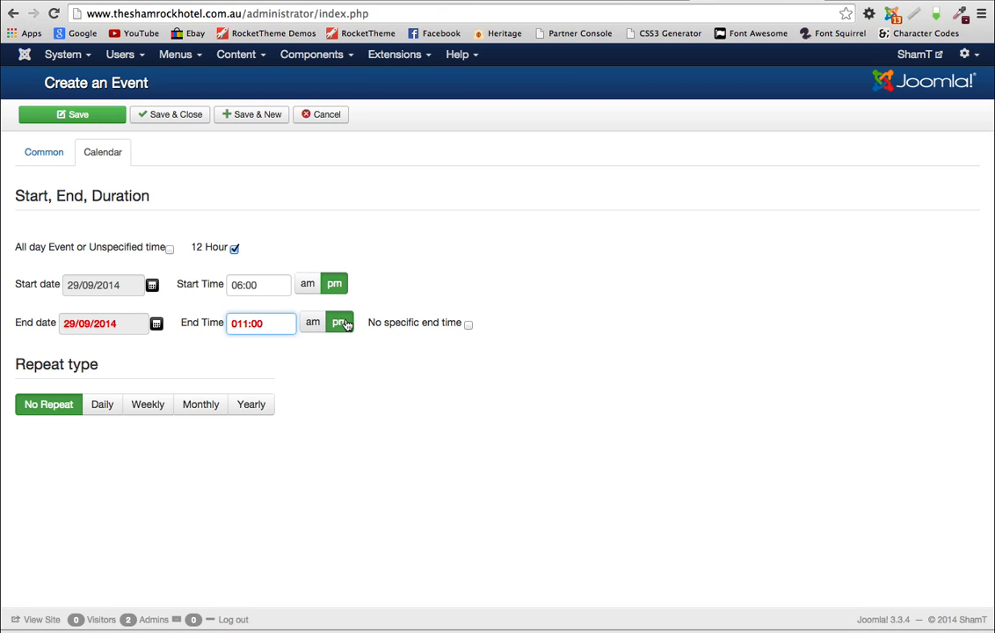
left_click(346, 356)
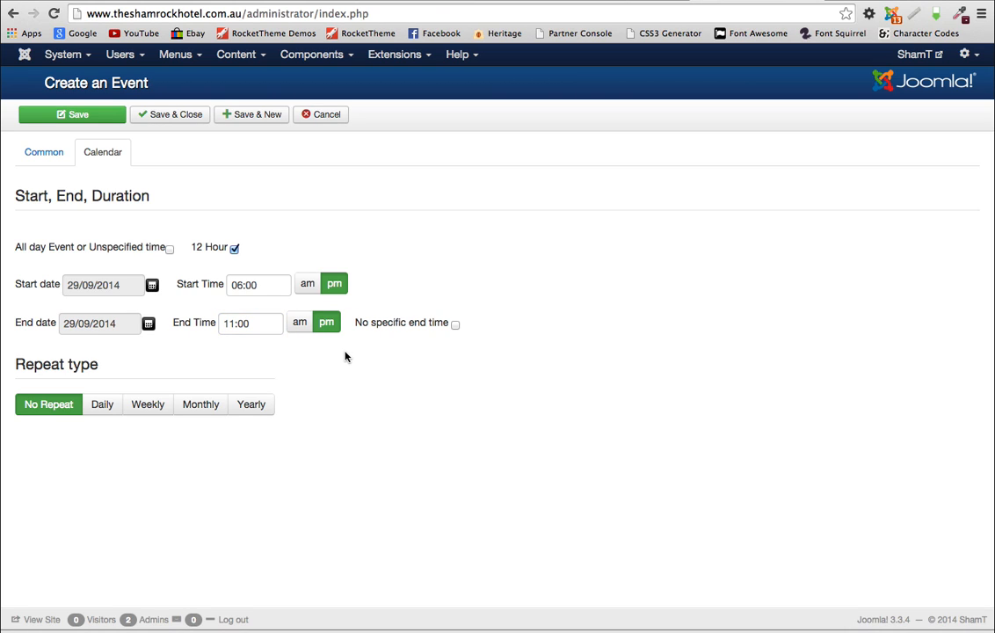
Step: Make the event repeat weekly until 29 September 2015 and save it
left_click(149, 406)
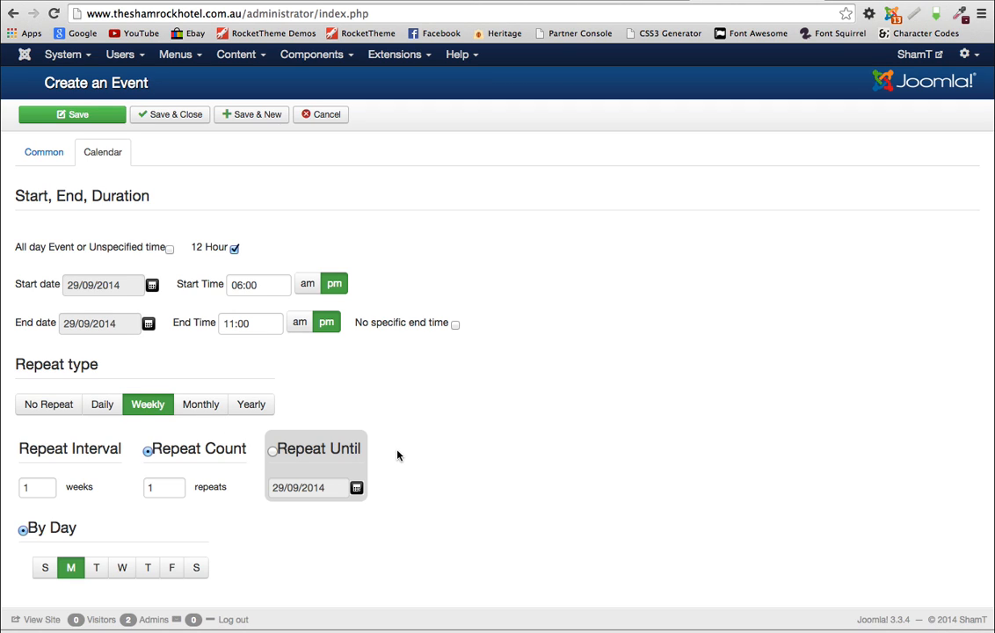
scroll(397, 455, "down", 1)
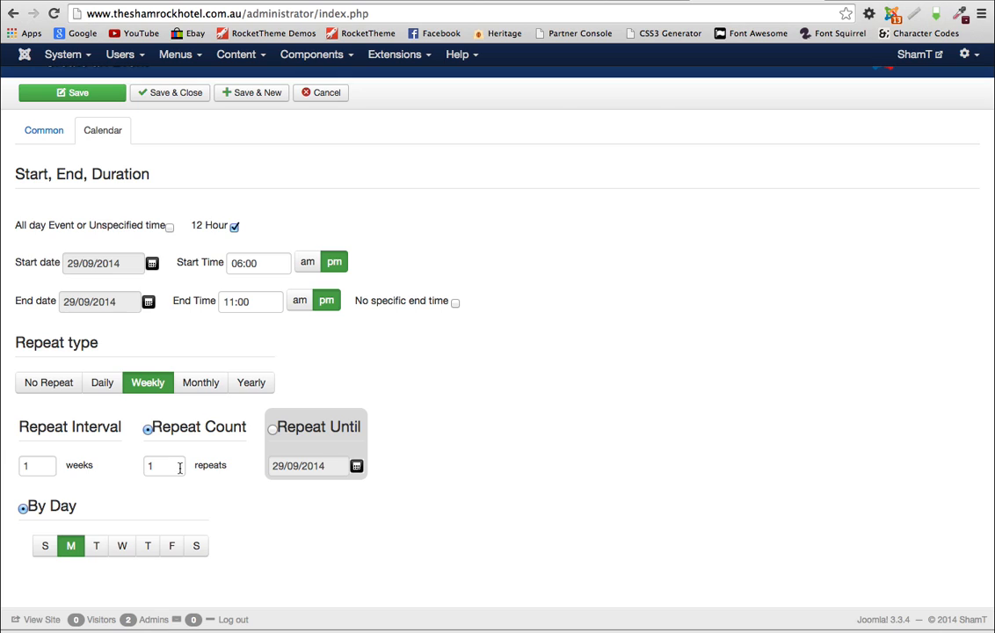
left_click(274, 431)
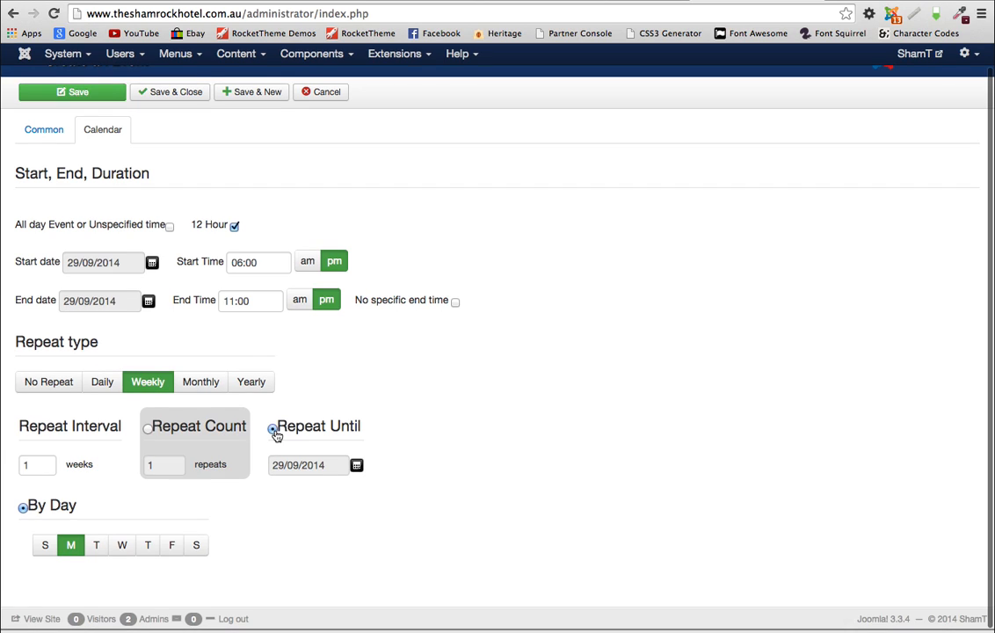
left_click(357, 467)
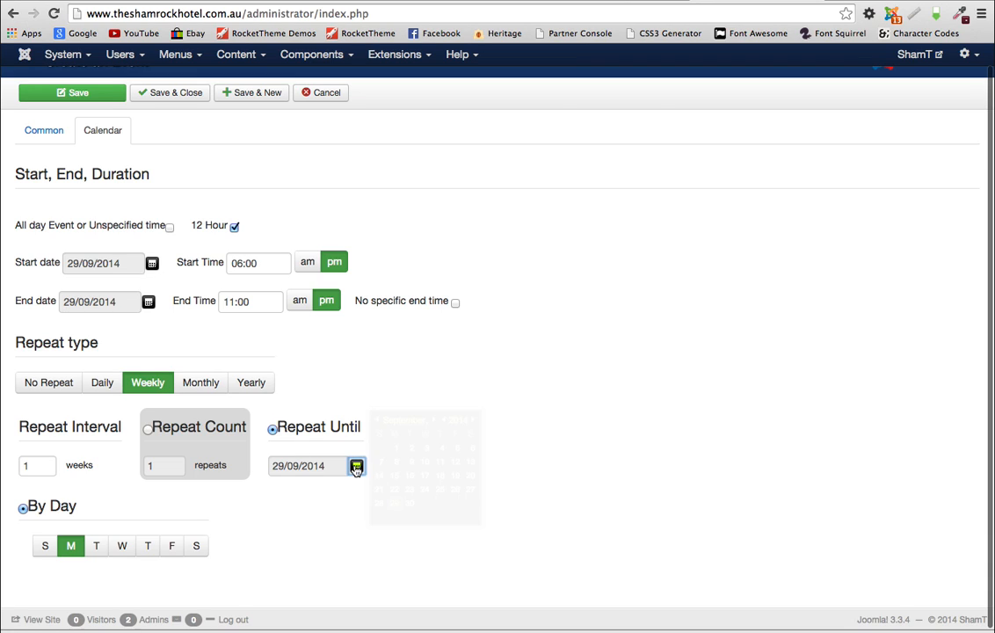
left_click(474, 420)
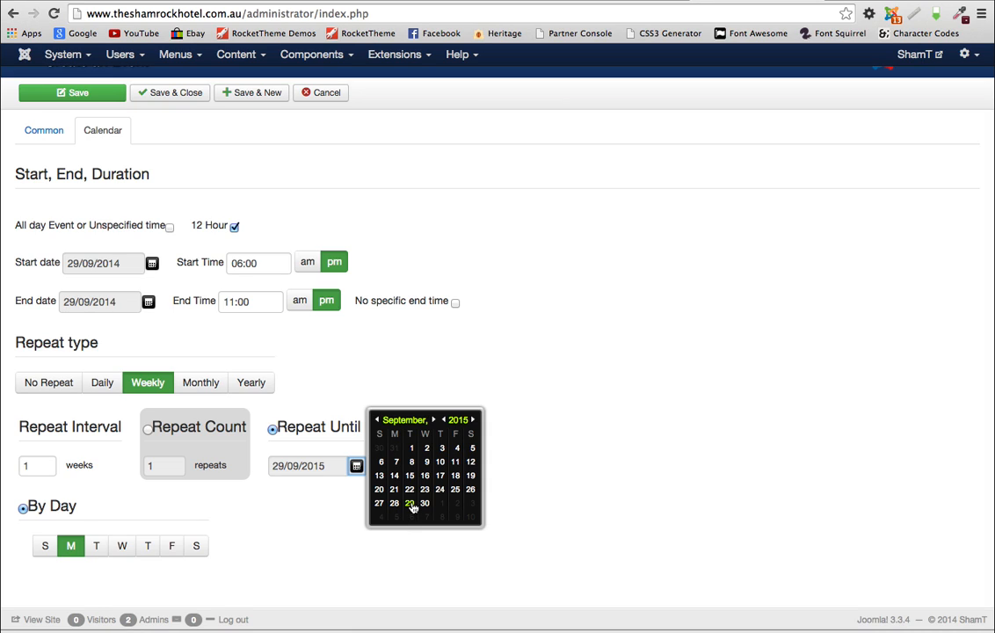
left_click(411, 505)
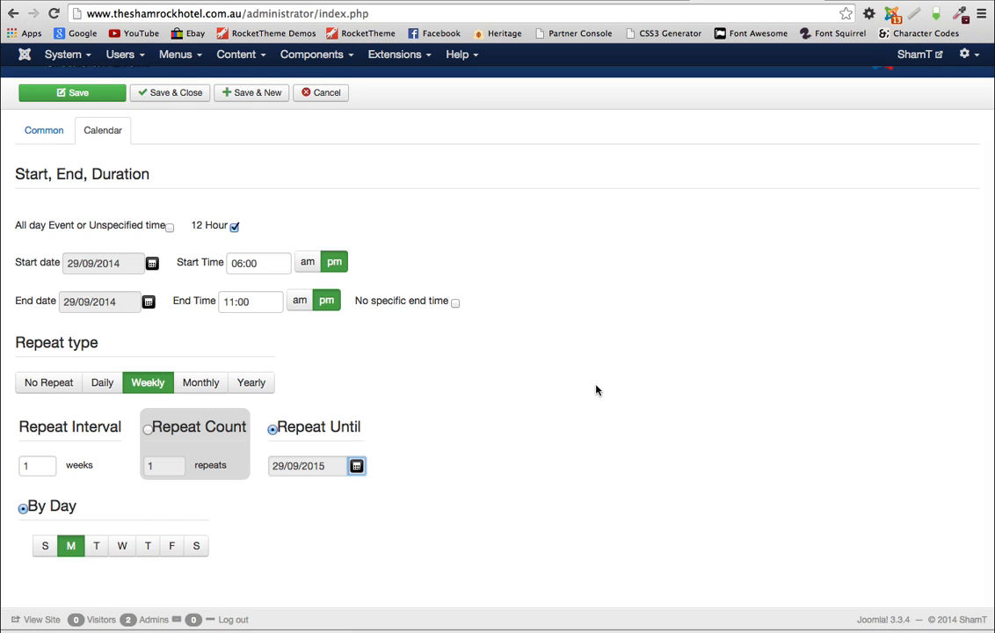
scroll(595, 391, "up", 1)
left_click(169, 120)
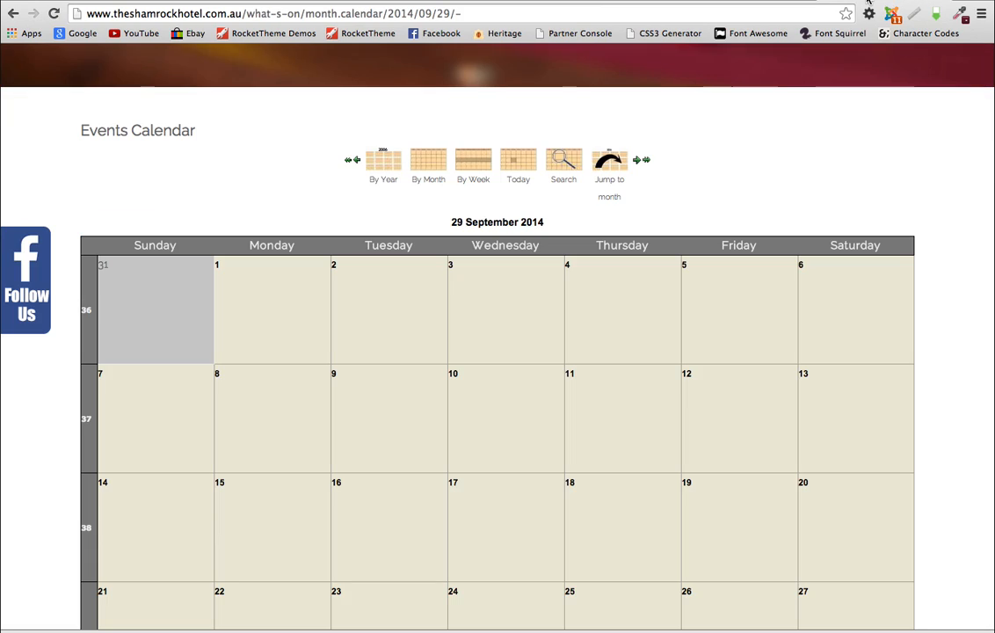
Step: Reload the calendar and check Monday Poker Night's 06:00pm entry on 29 September
left_click(55, 14)
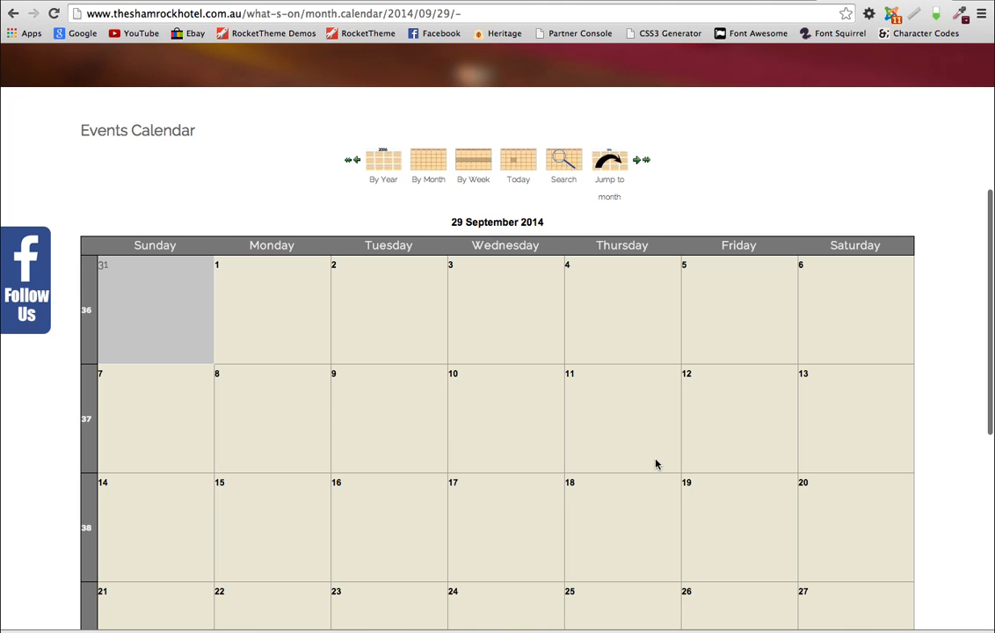
scroll(654, 463, "down", 5)
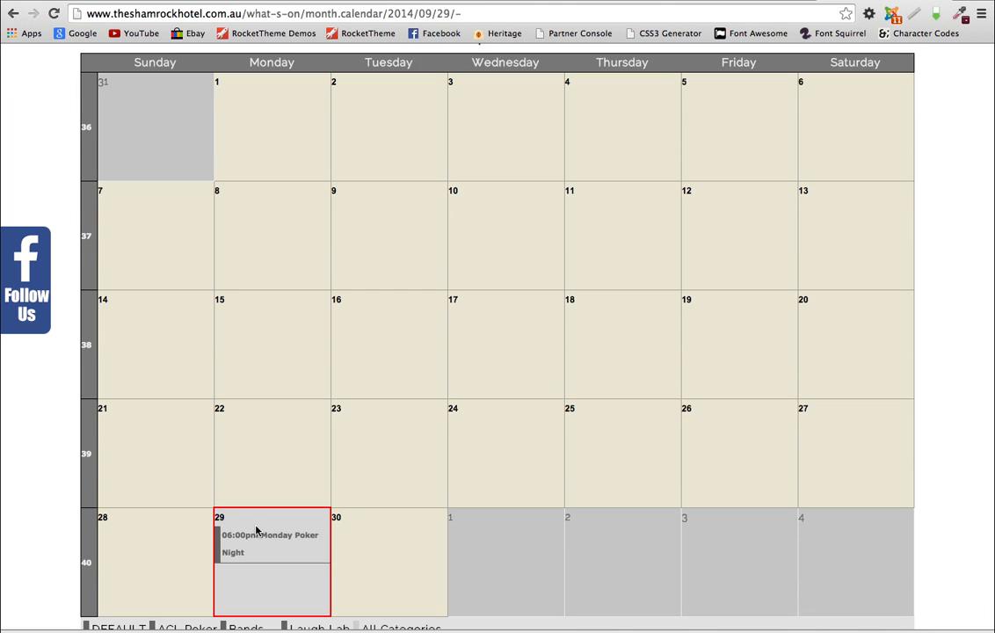
mouse_move(249, 535)
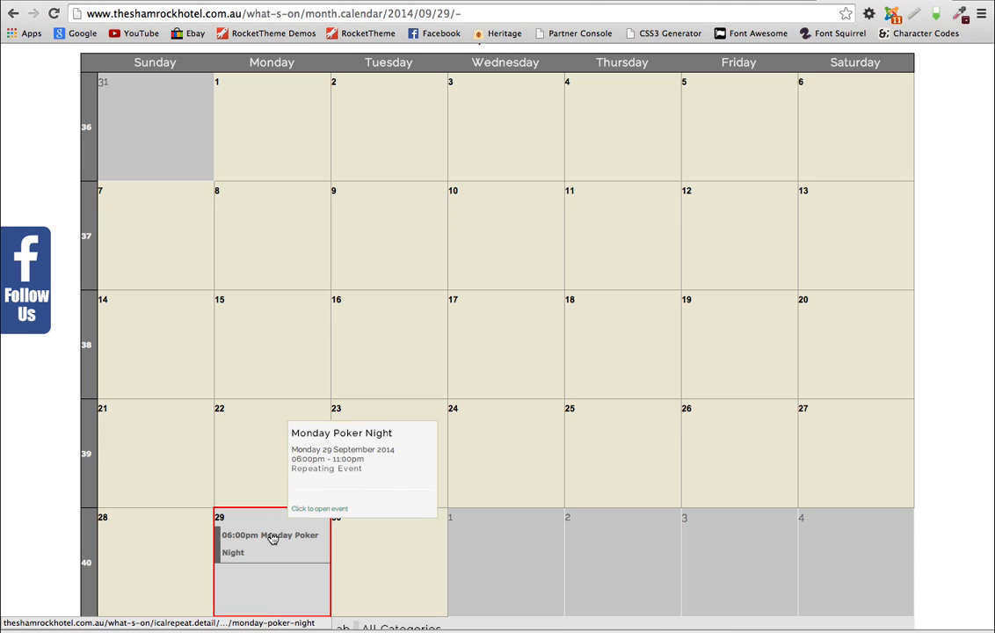
scroll(464, 478, "up", 4)
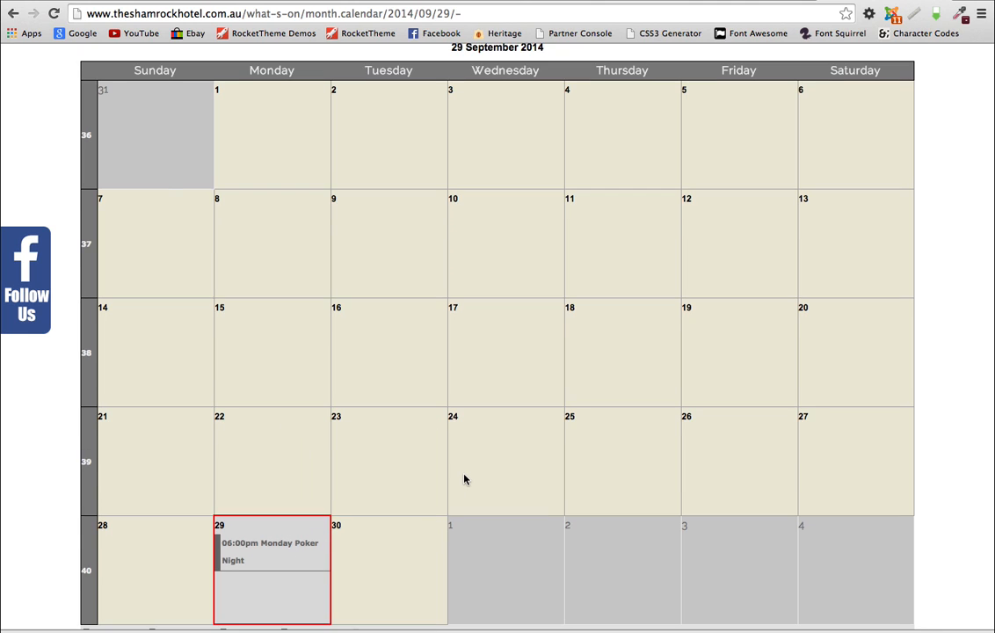
scroll(464, 478, "down", 1)
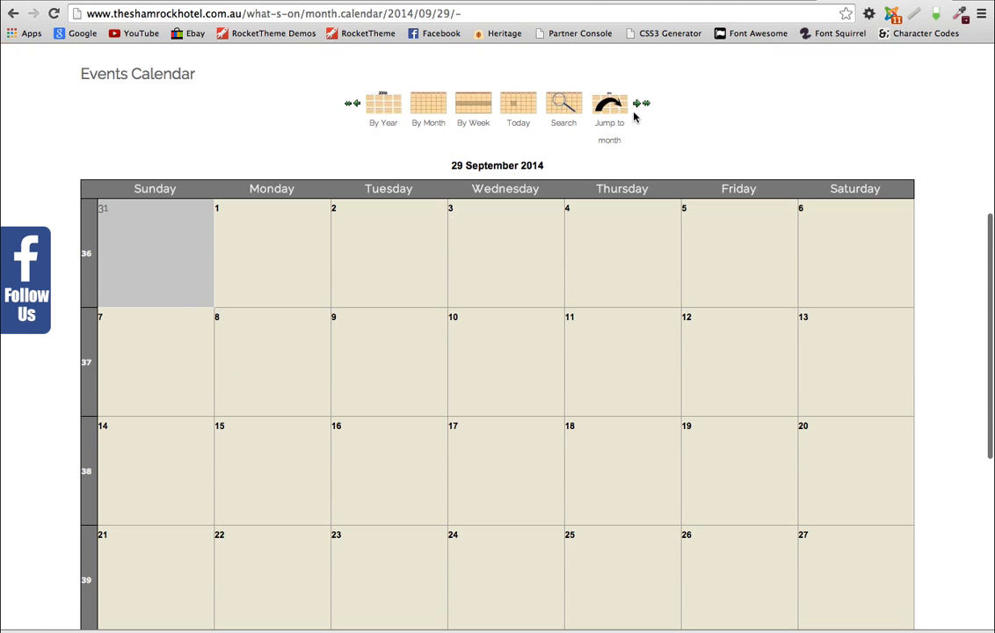
Step: Move to October 2014 and view the 13 October Monday Poker Night details
left_click(639, 104)
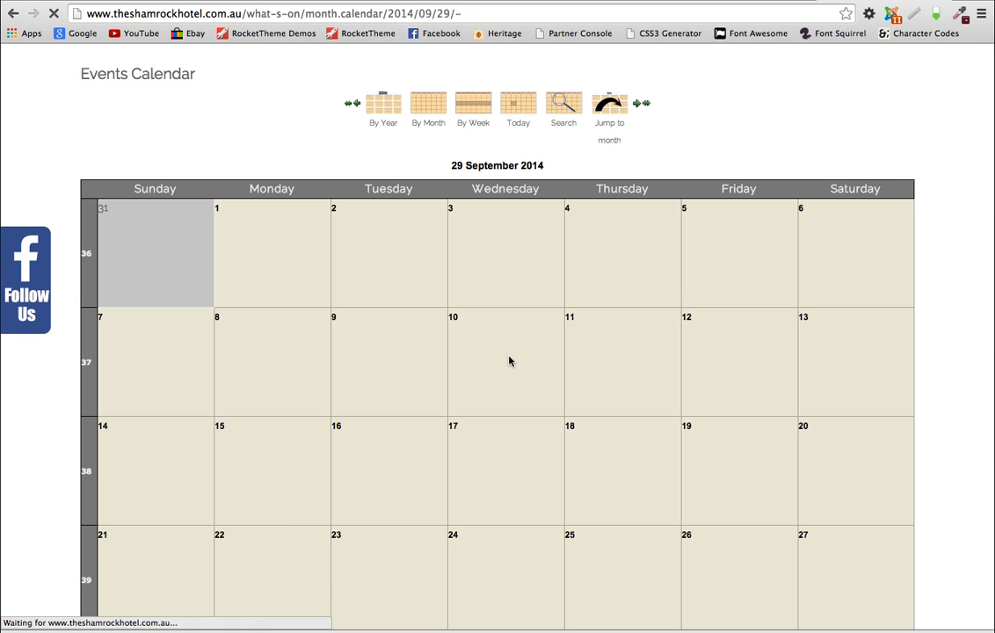
scroll(377, 401, "down", 5)
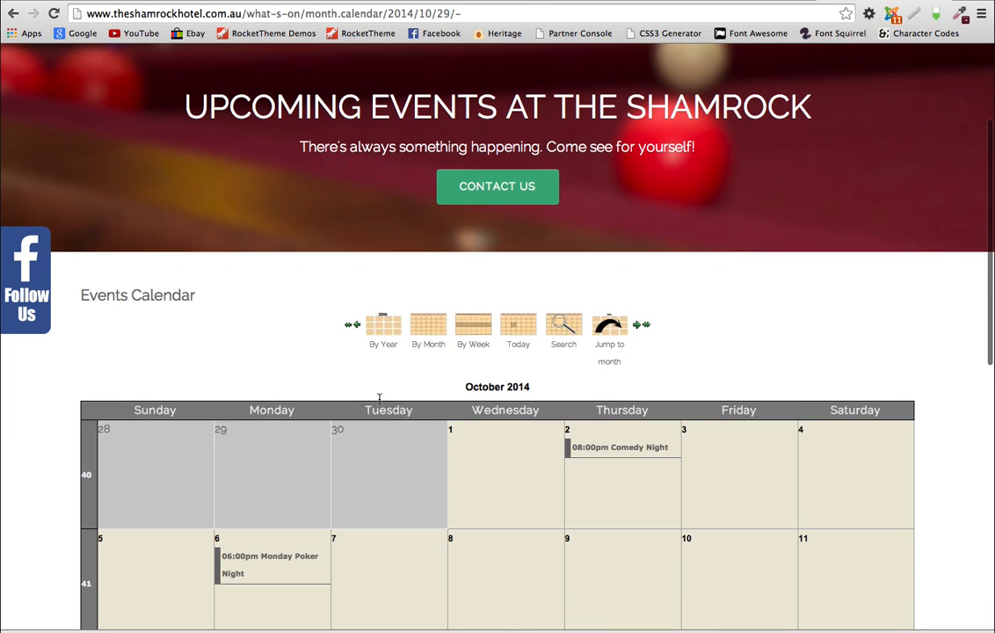
scroll(379, 400, "down", 8)
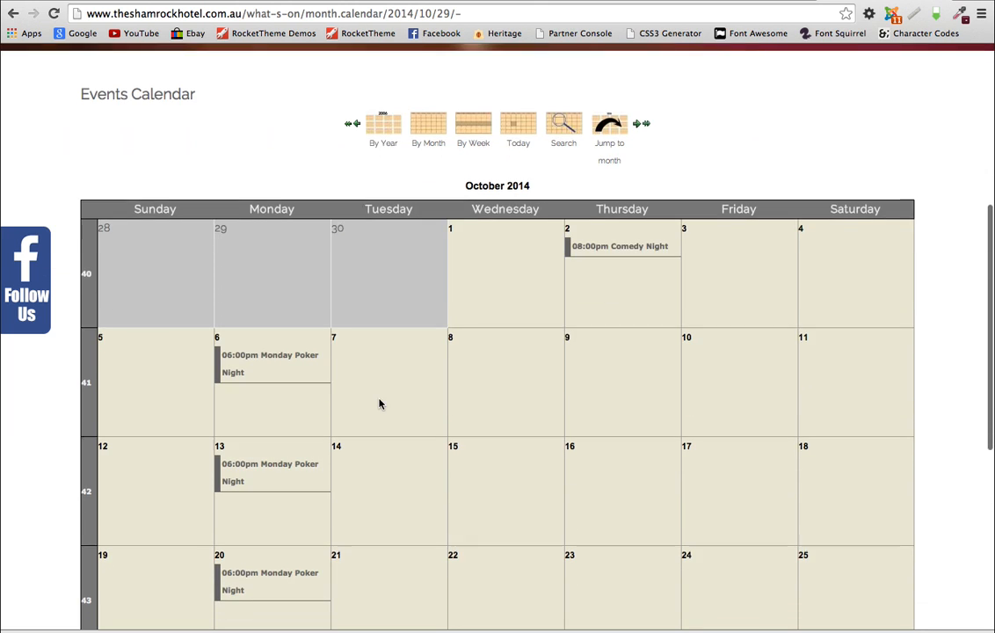
scroll(379, 403, "down", 2)
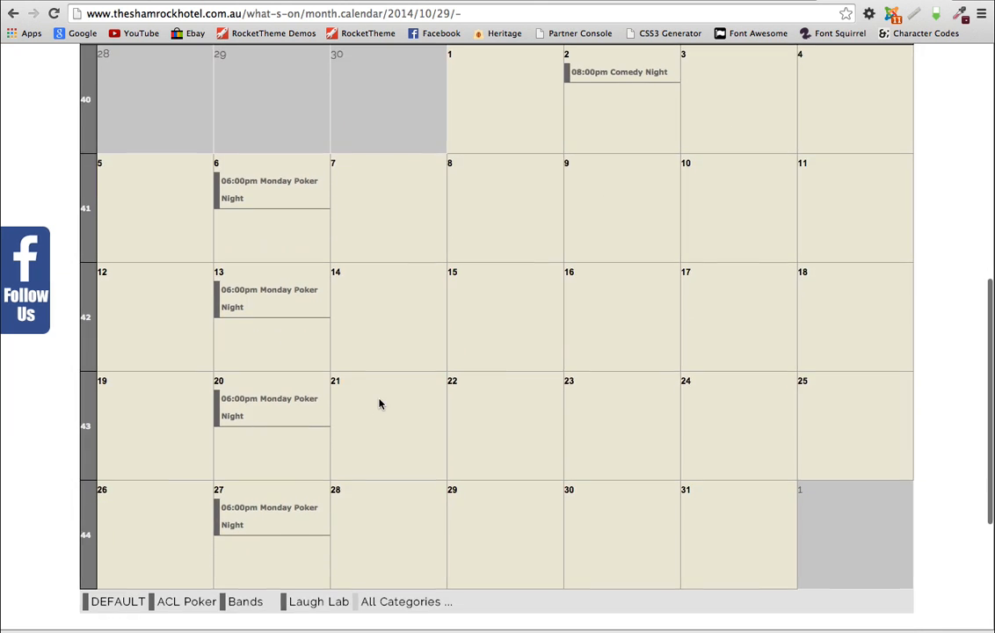
left_click(240, 297)
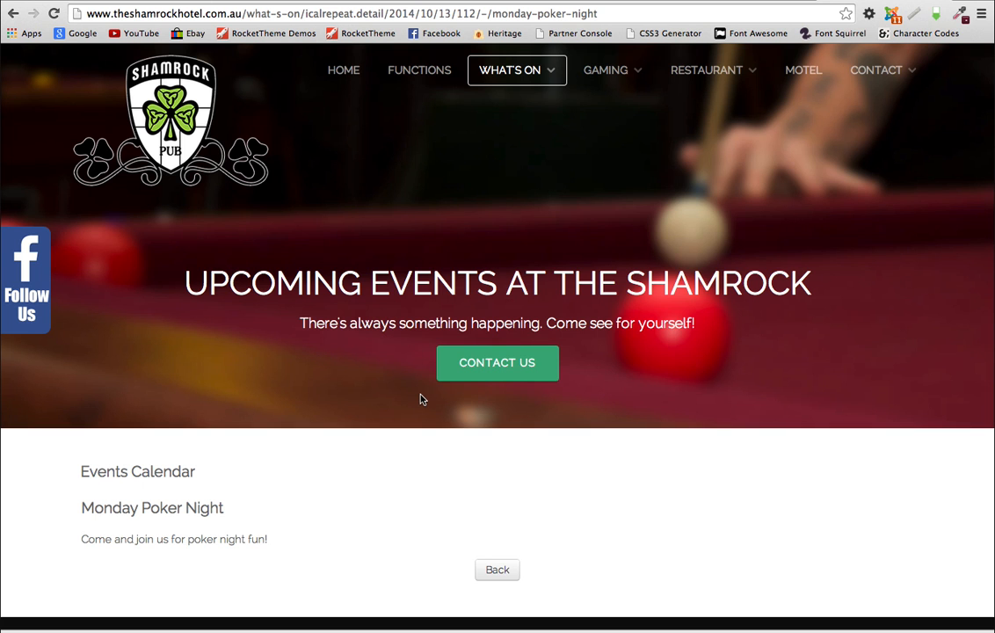
scroll(75, 589, "down", 4)
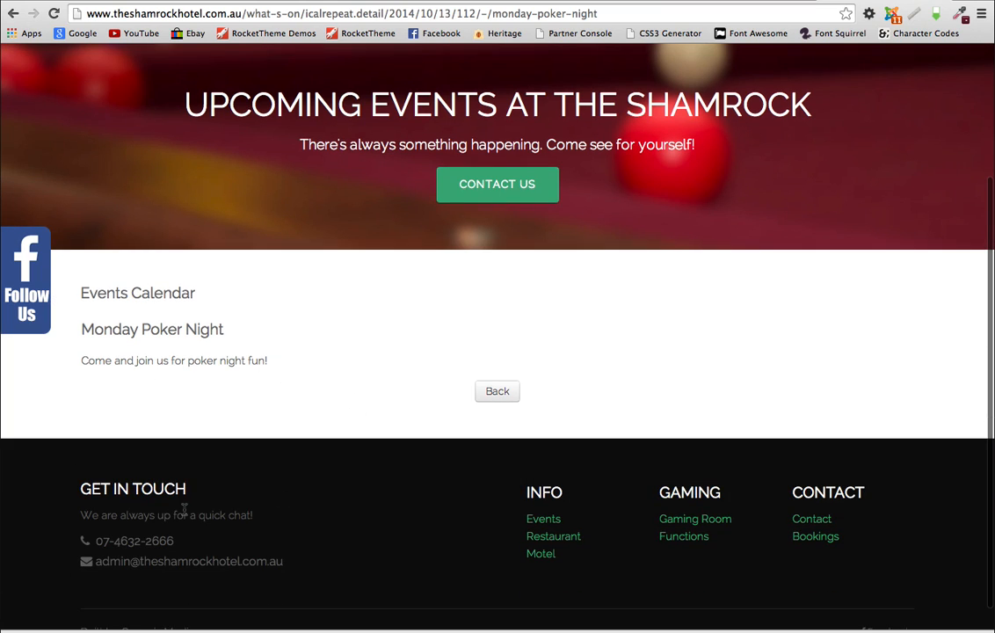
scroll(378, 460, "up", 4)
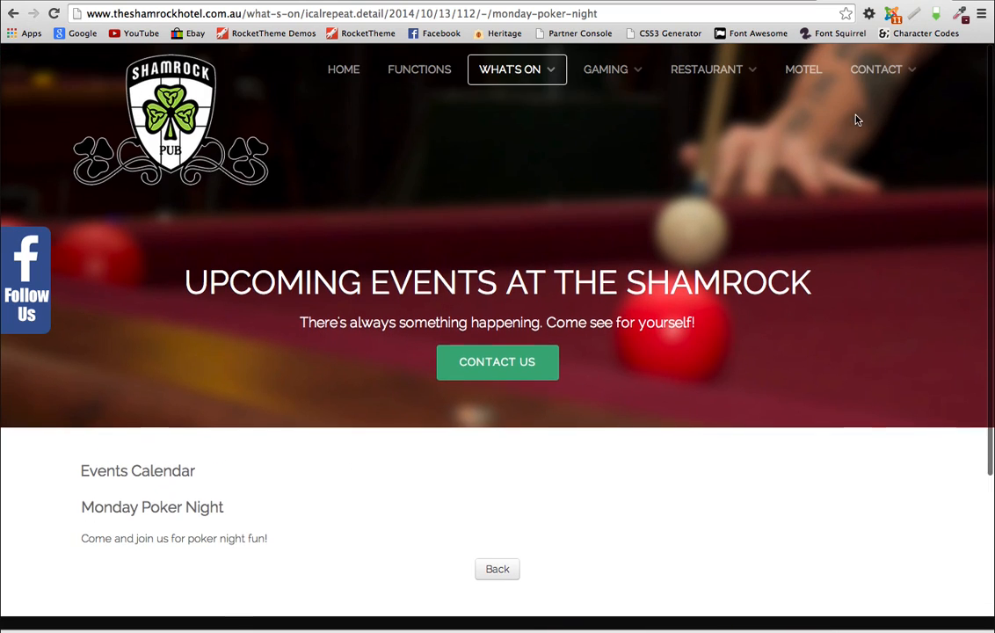
mouse_move(887, 74)
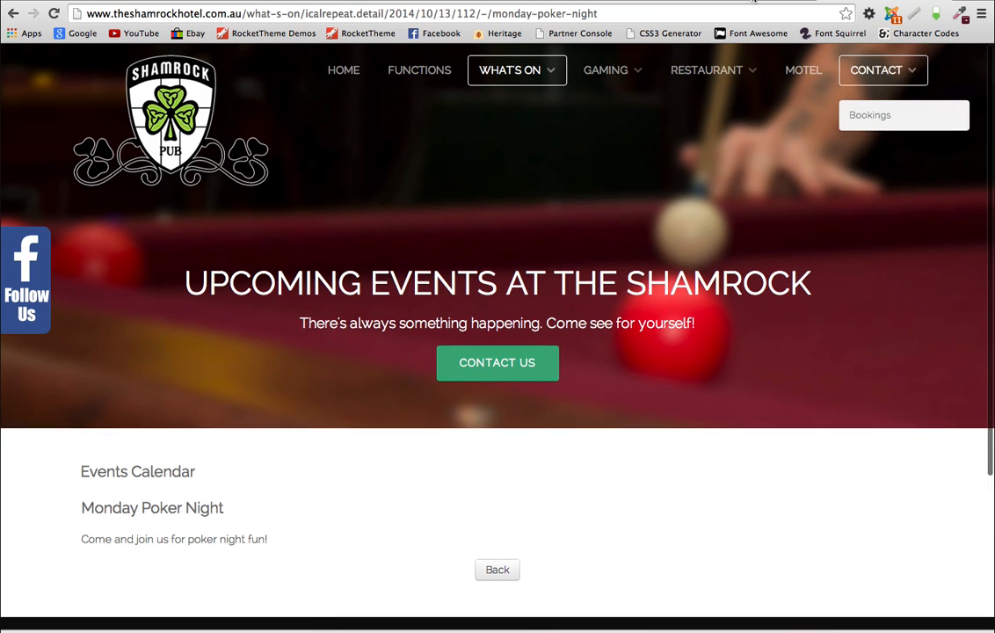
Step: Return to the October calendar and filter it to ACL Poker events only
left_click(497, 570)
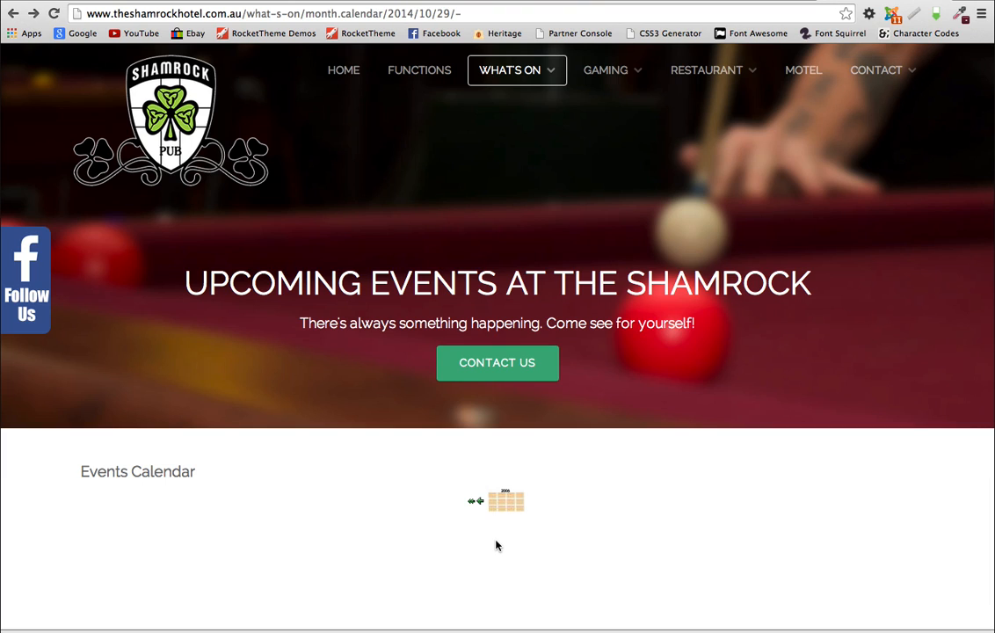
scroll(495, 545, "down", 1)
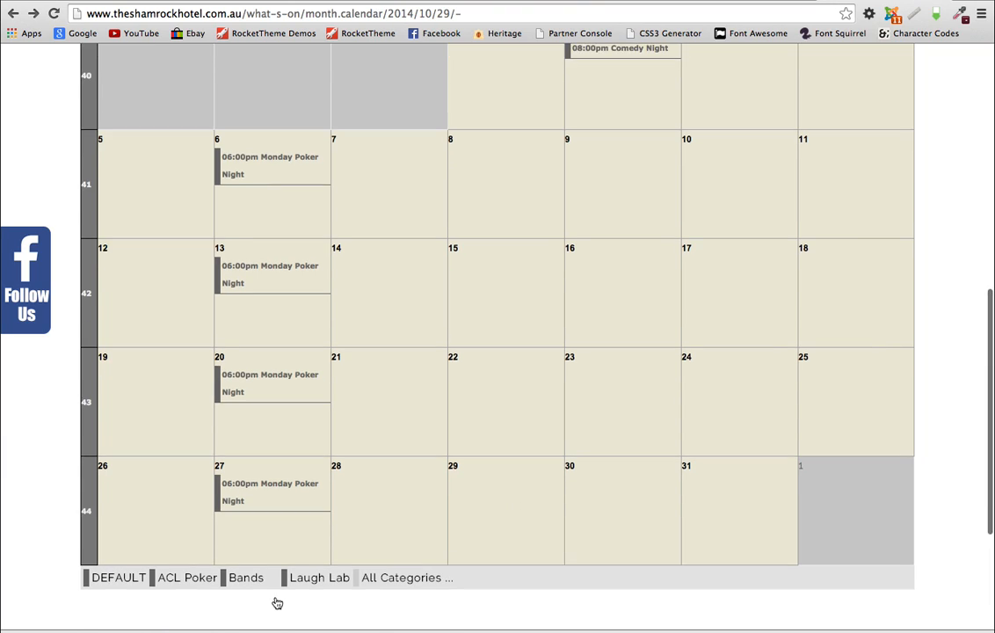
left_click(188, 574)
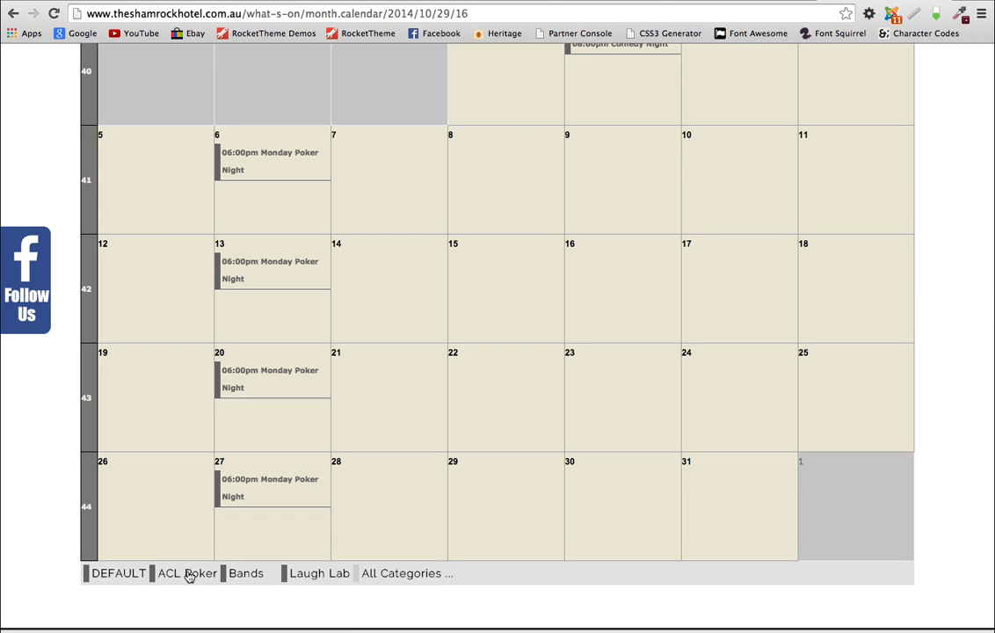
scroll(405, 536, "down", 5)
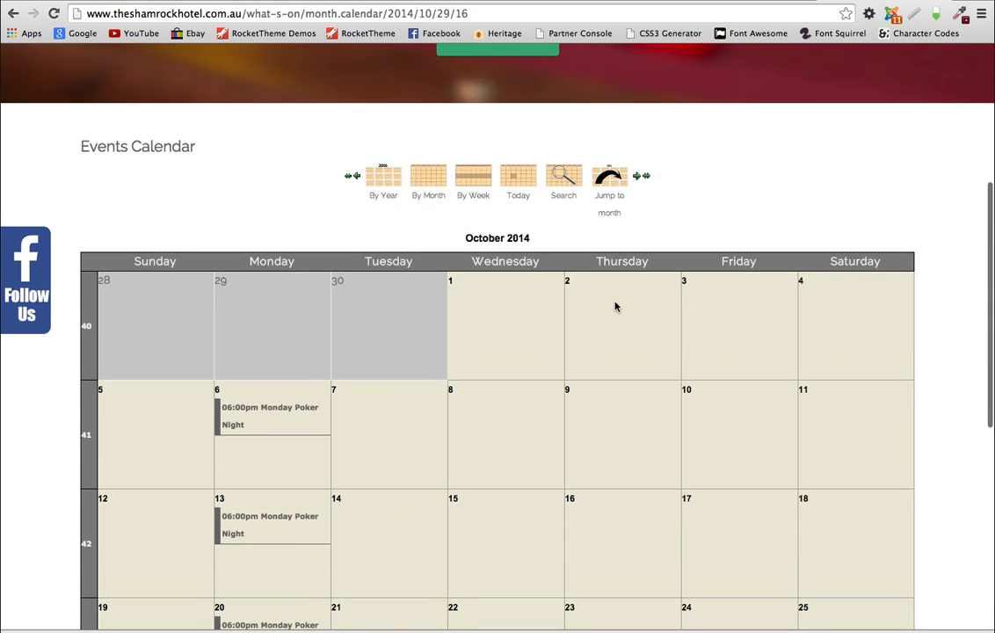
scroll(481, 449, "down", 4)
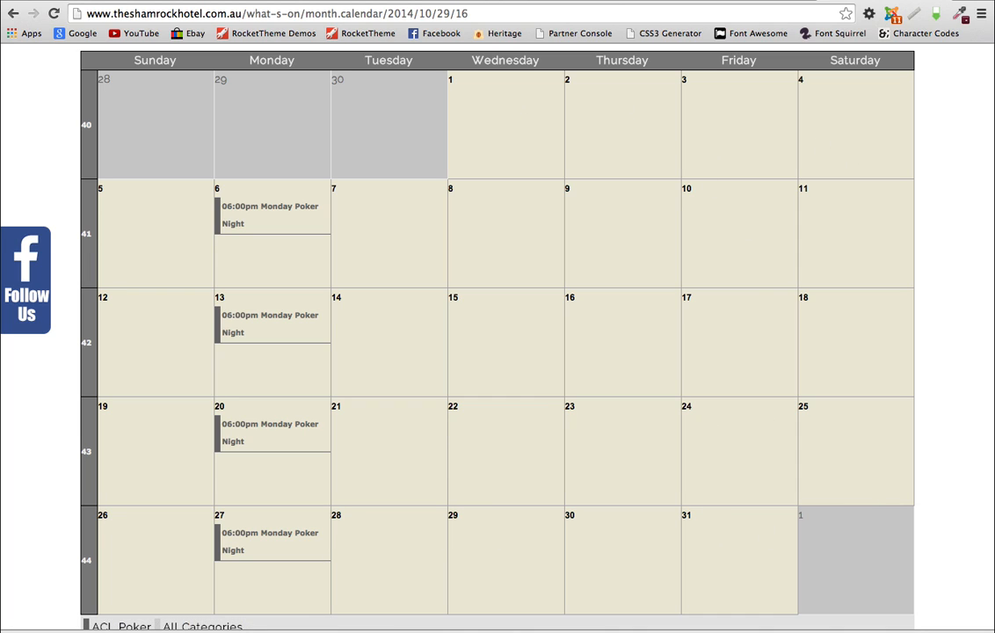
scroll(332, 525, "down", 3)
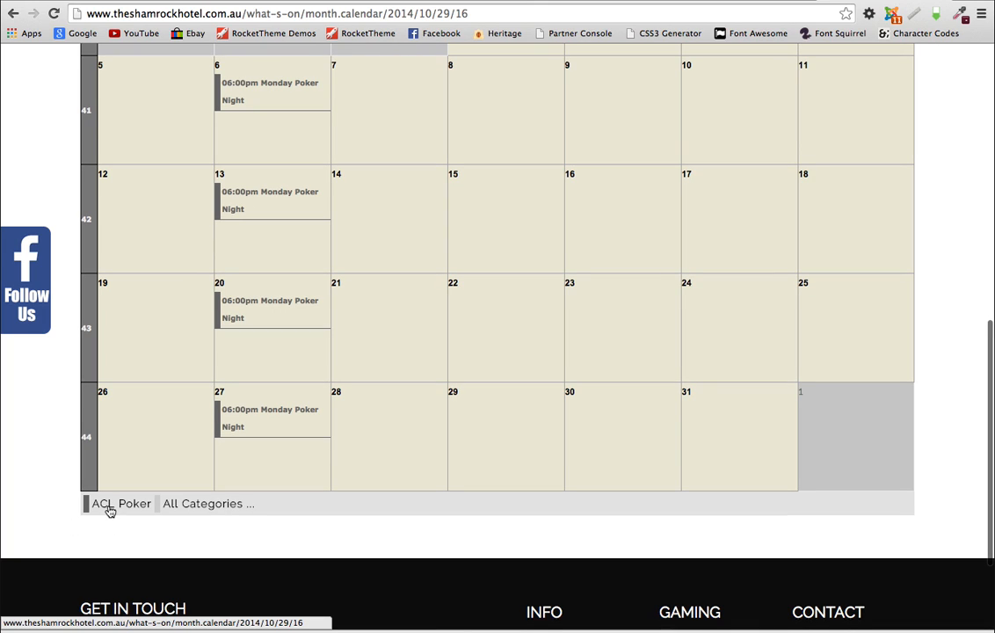
Step: Clear the filter so events from all categories show again
left_click(192, 504)
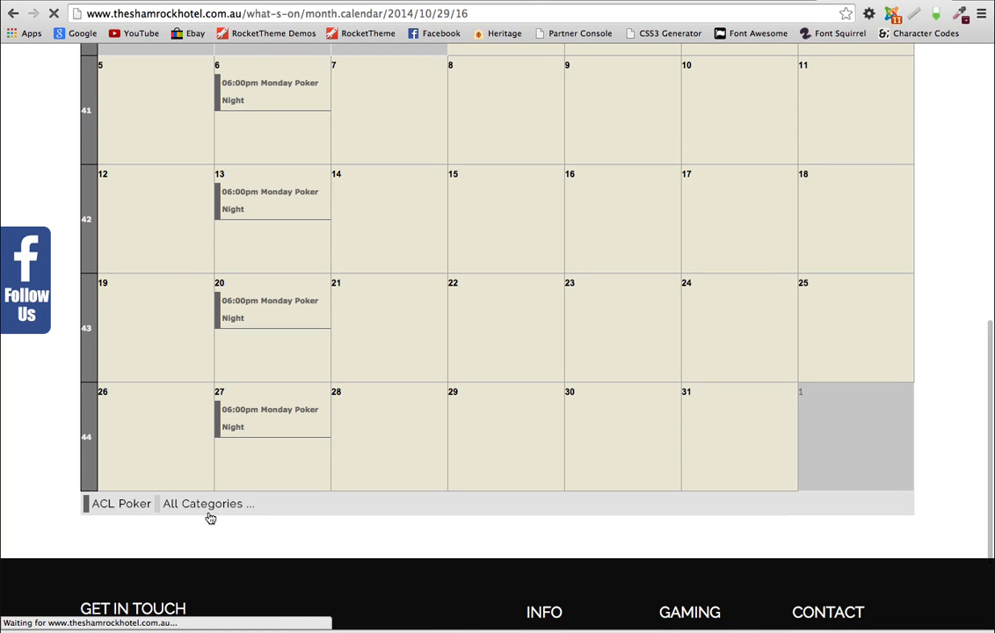
scroll(319, 508, "down", 10)
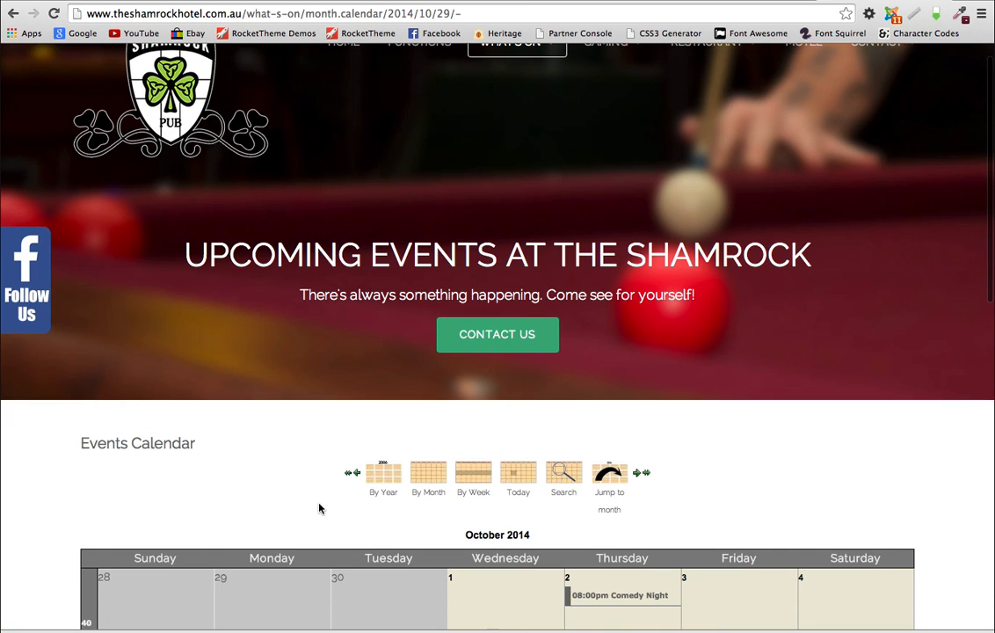
scroll(324, 508, "down", 2)
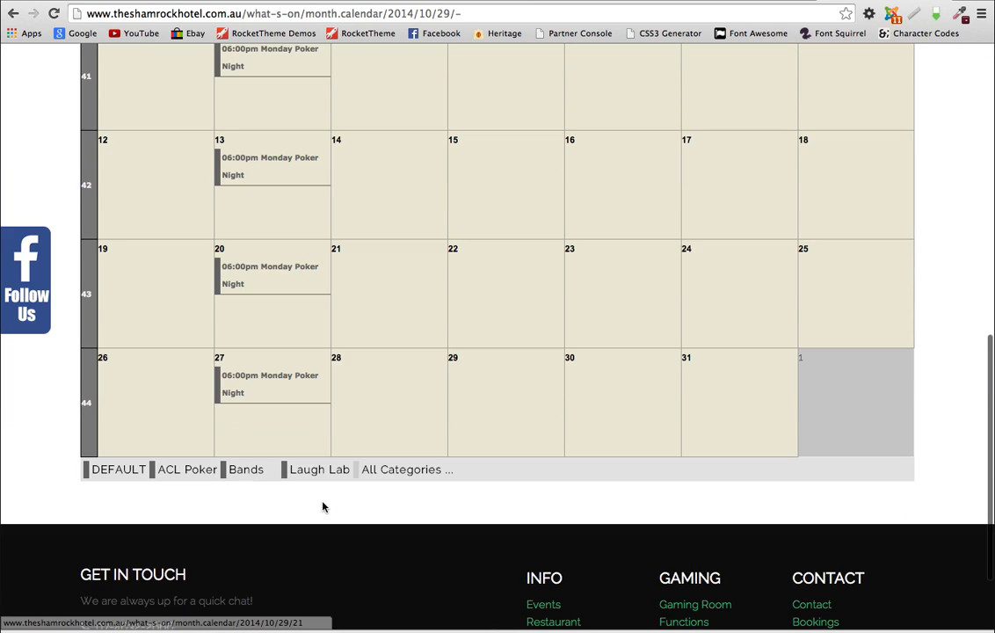
scroll(324, 508, "up", 1)
scroll(324, 508, "up", 1)
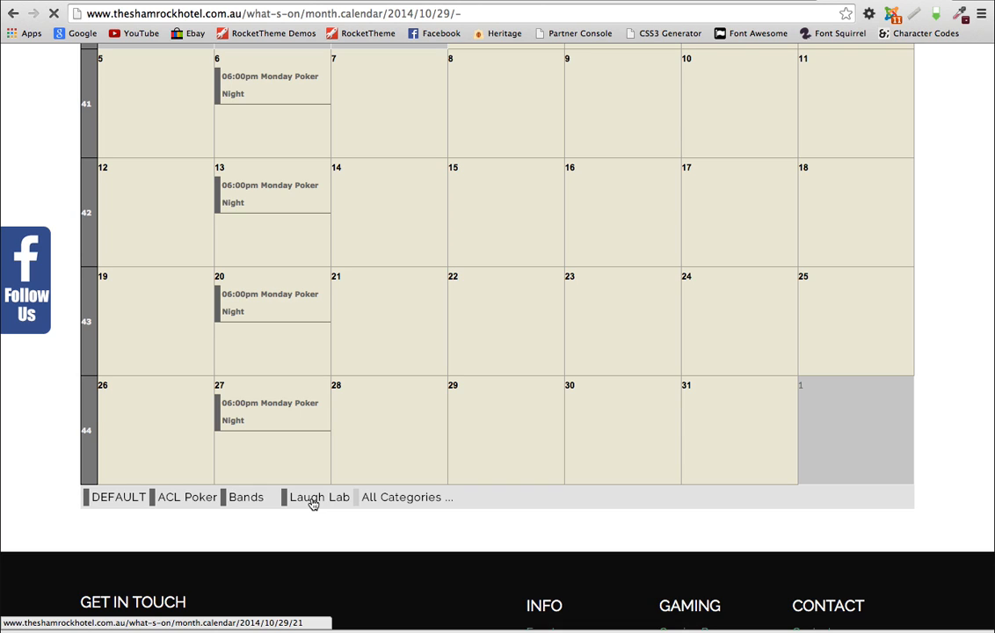
Step: Filter October 2014 to Laugh Lab, leaving only Comedy Night on Thursday 2
left_click(312, 503)
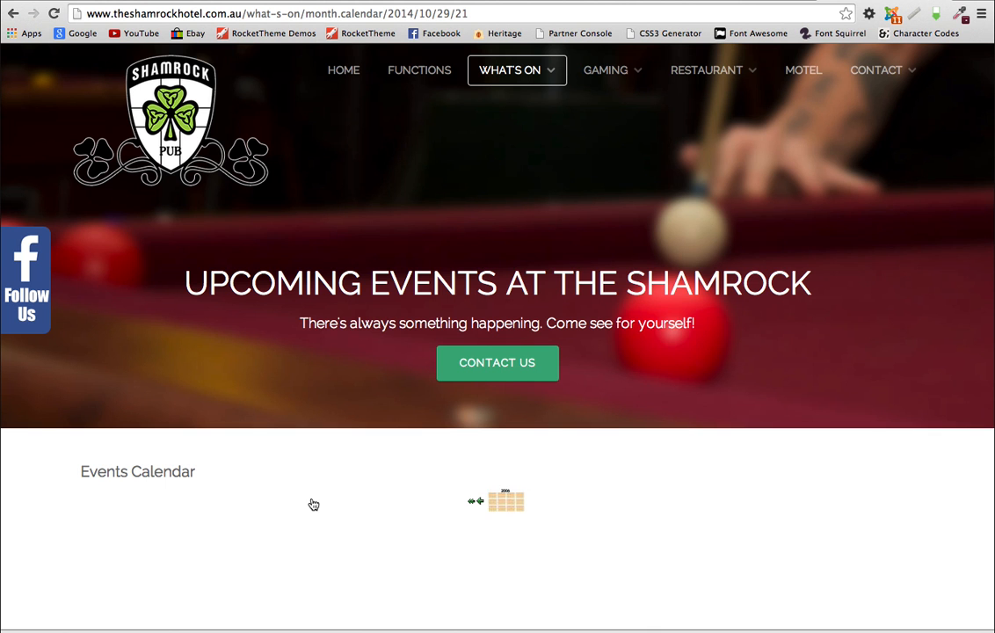
scroll(538, 509, "down", 5)
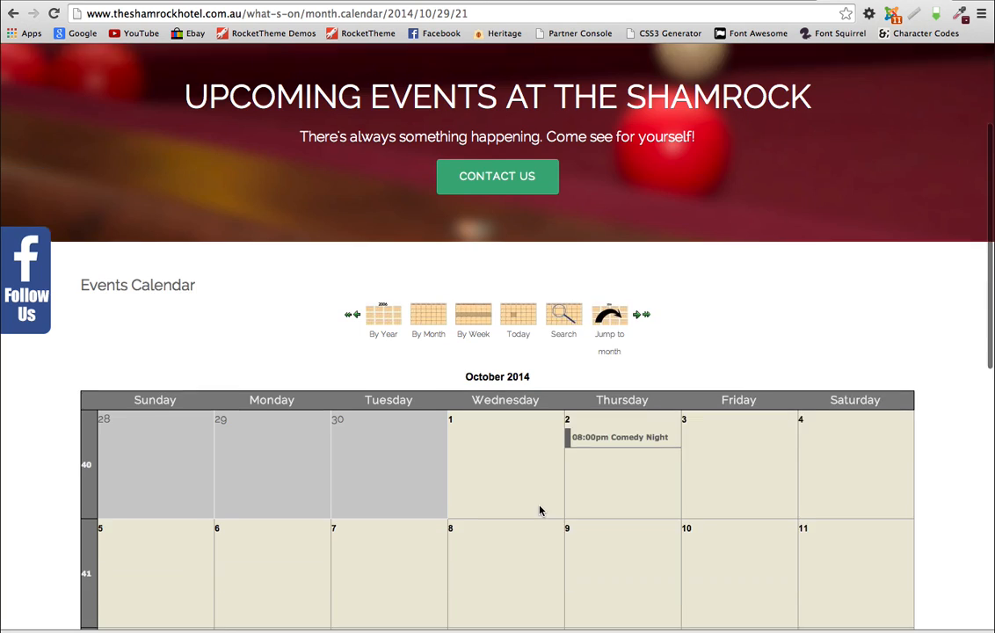
scroll(539, 509, "down", 3)
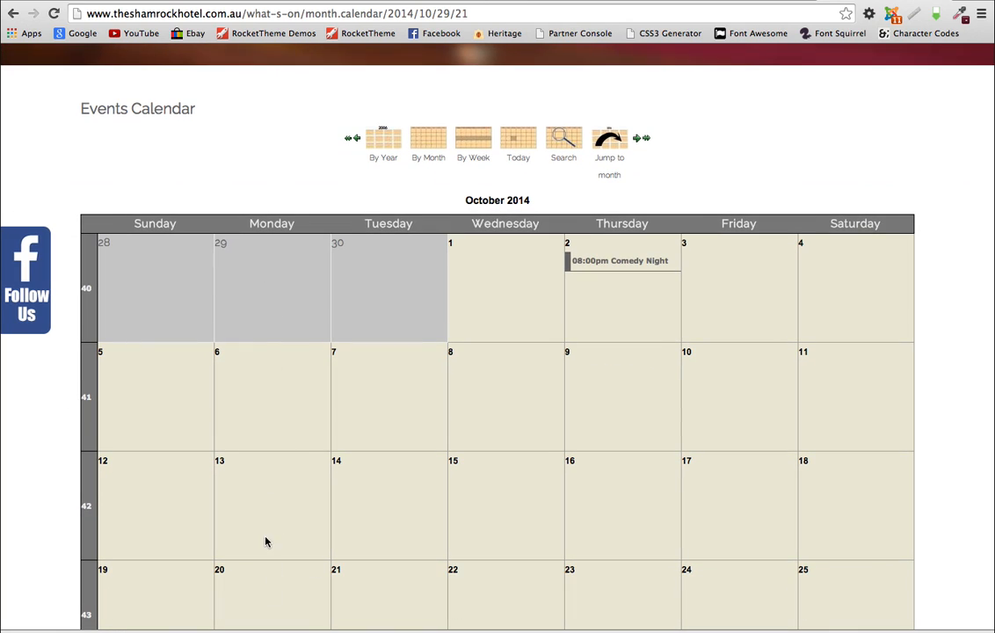
mouse_move(657, 262)
scroll(751, 357, "up", 4)
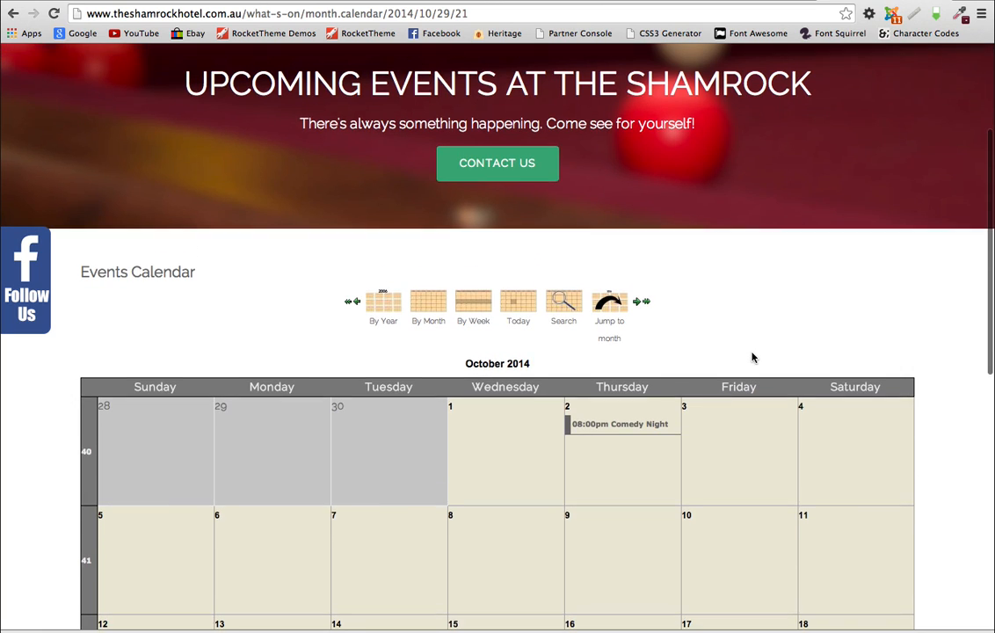
scroll(751, 356, "up", 1)
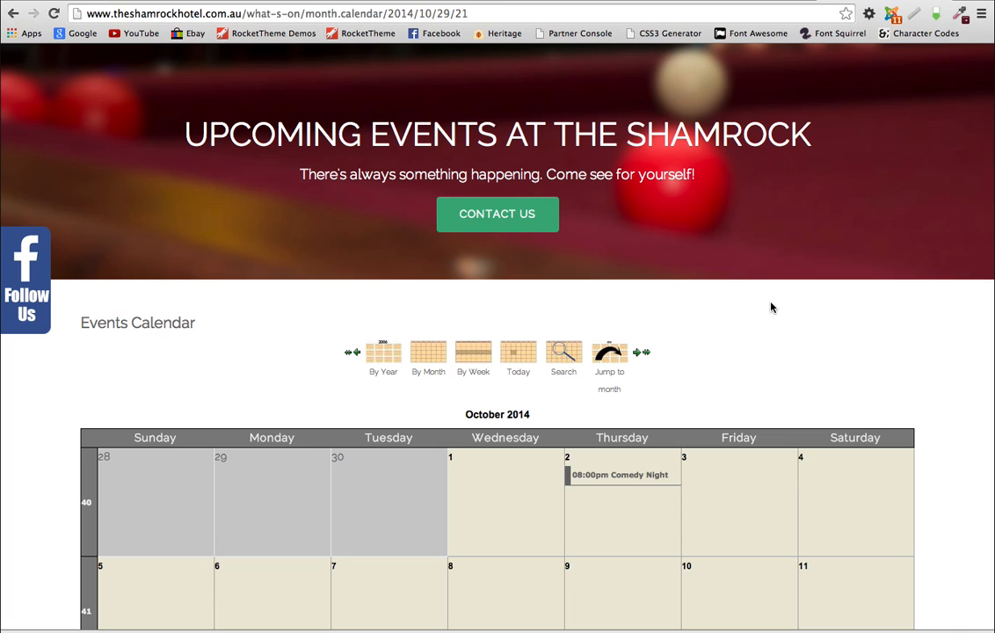
scroll(770, 307, "down", 4)
scroll(771, 307, "up", 1)
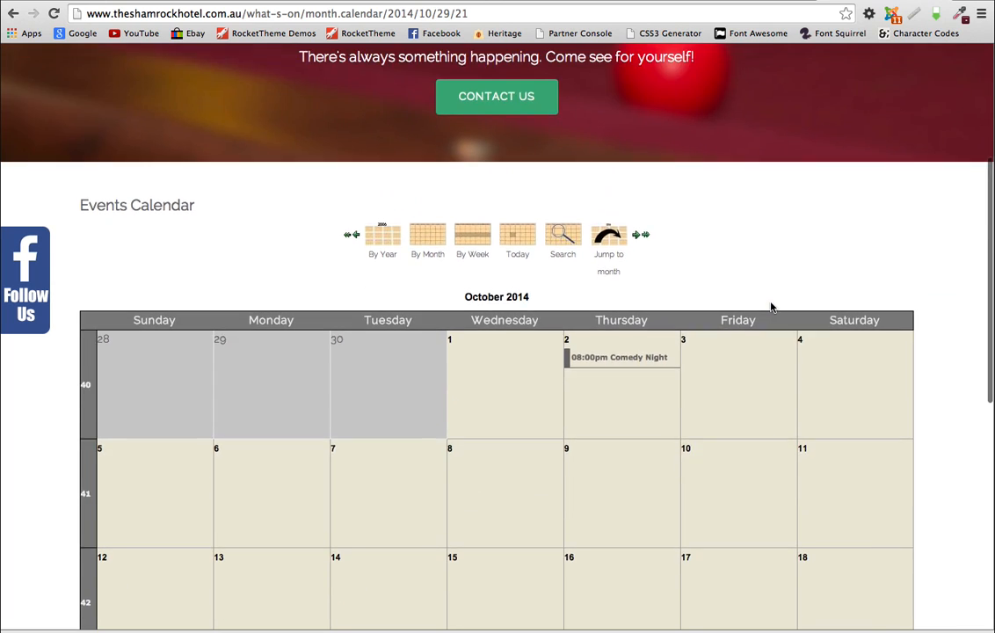